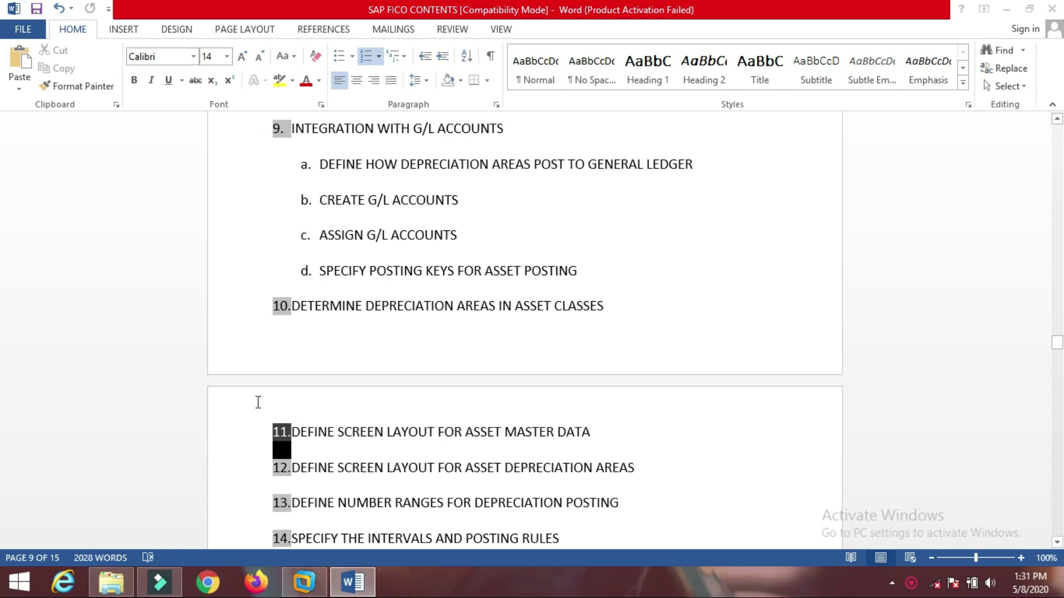
- Switch from the Word topic list to SAP and exit the logical field groups view back to the IMG structure
drag(293, 428, 616, 517)
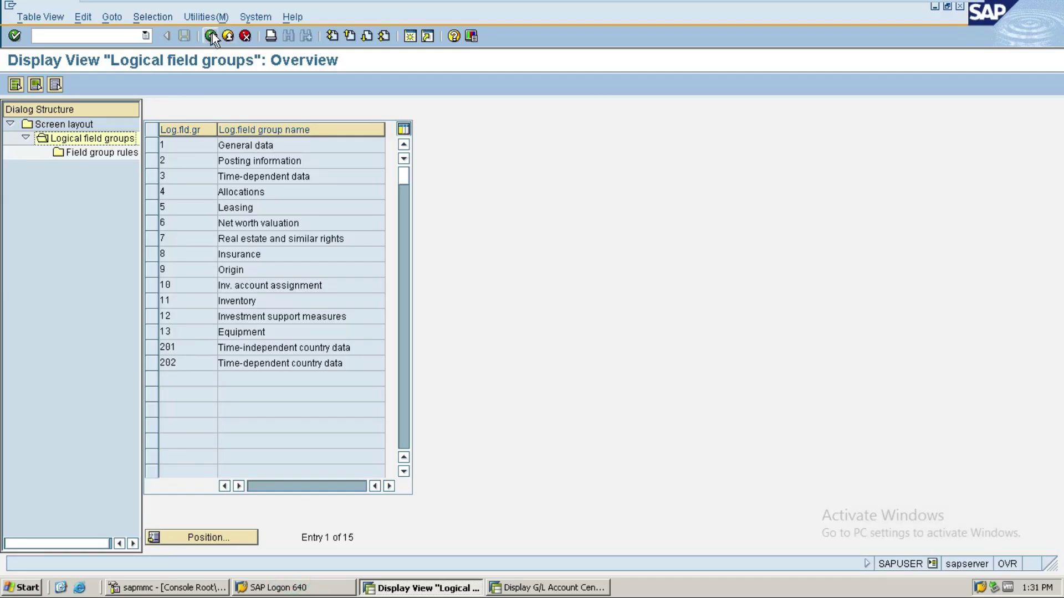
click(211, 36)
click(212, 37)
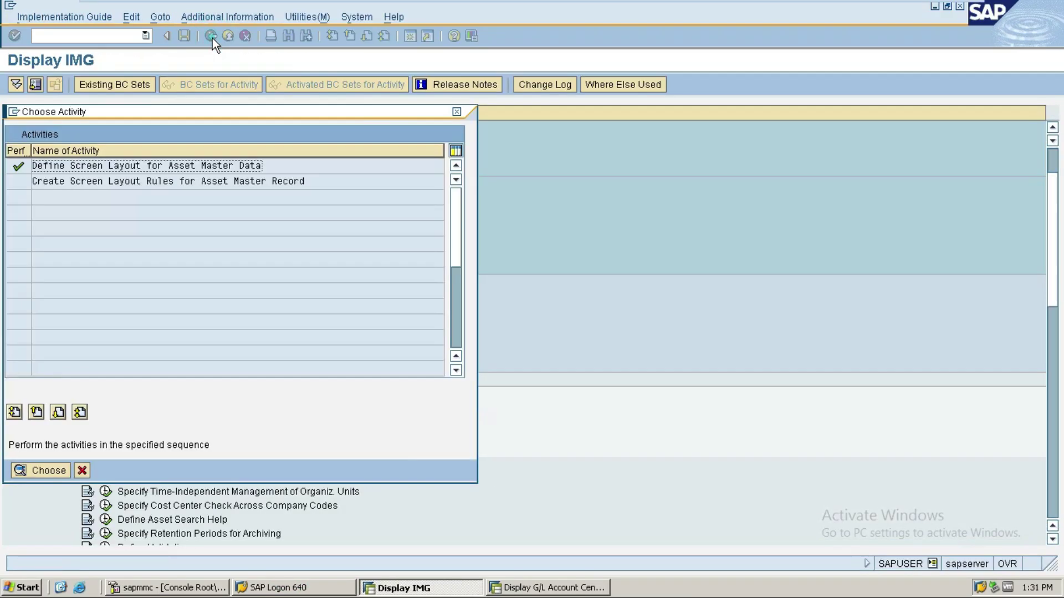
click(456, 112)
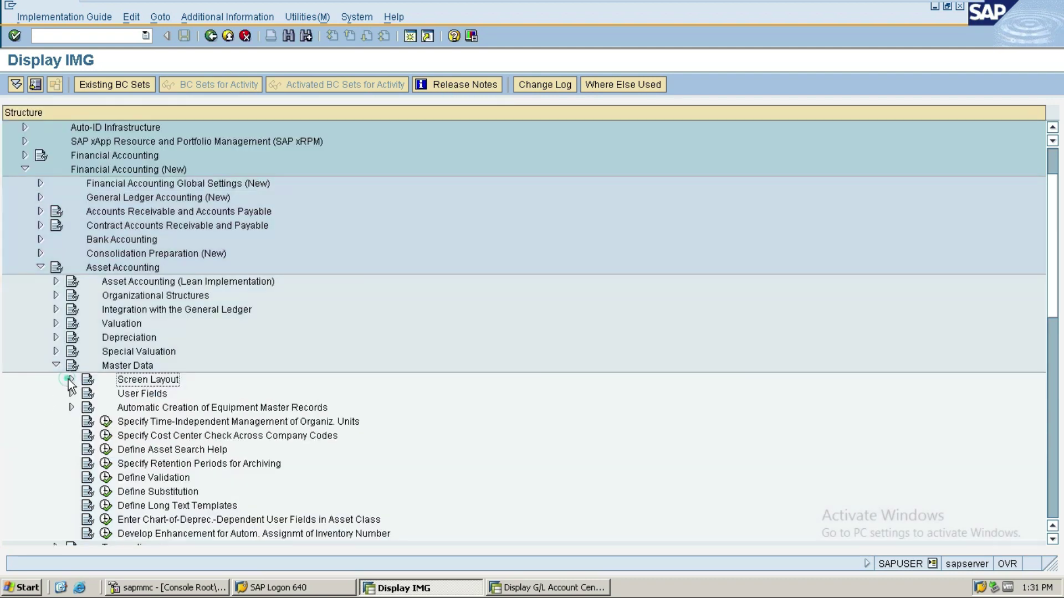
- Collapse the Master Data, Asset Accounting and Financial Accounting (New) nodes in the IMG structure
click(56, 364)
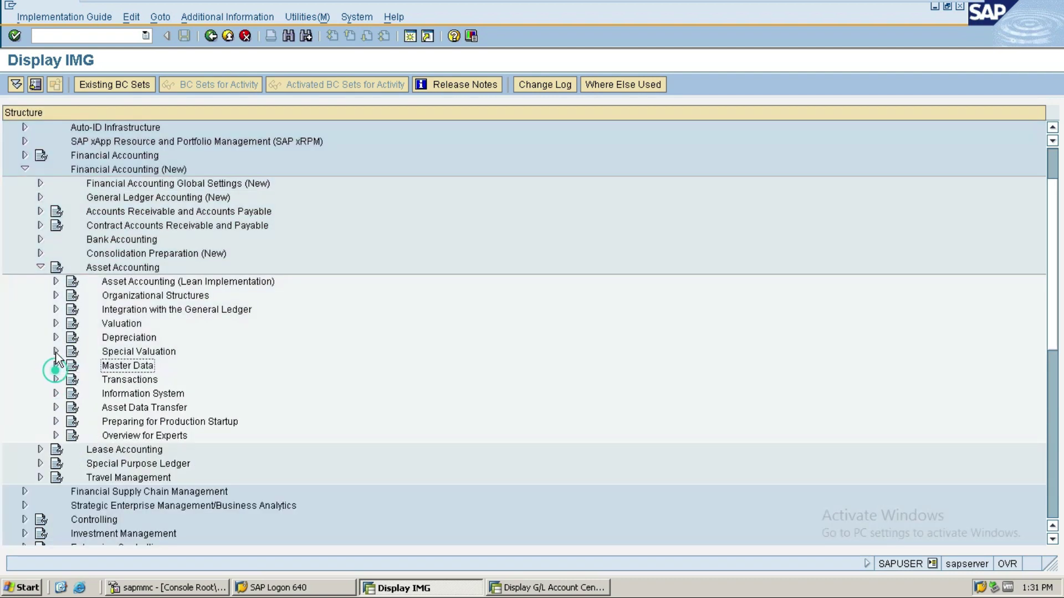
click(41, 267)
click(24, 169)
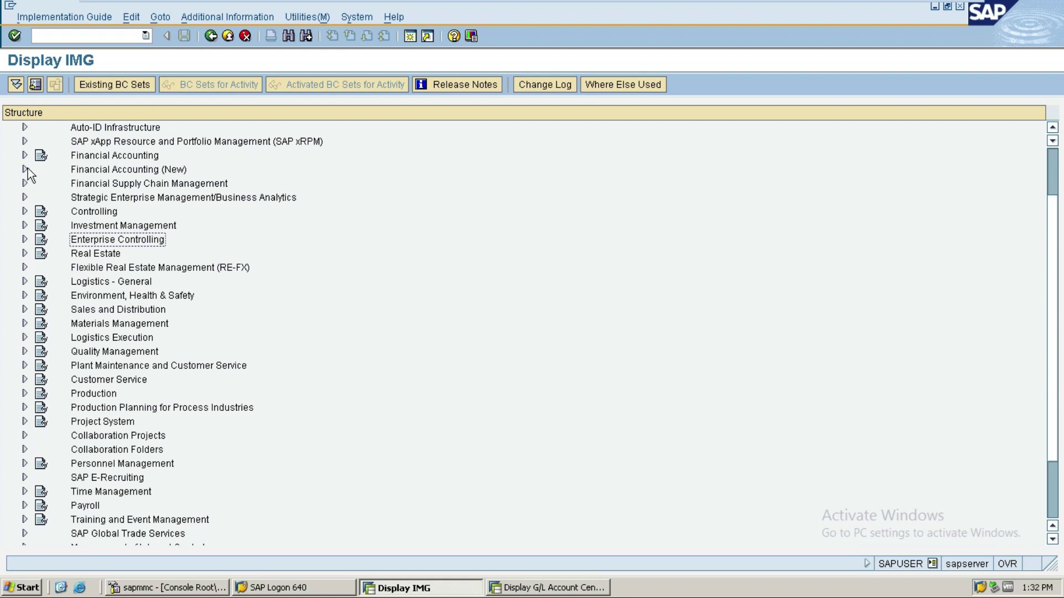
- Open the activity Define Screen Layout for Asset Master Data under Financial Accounting (New), Asset Accounting, Master Data, Screen Layout
click(25, 169)
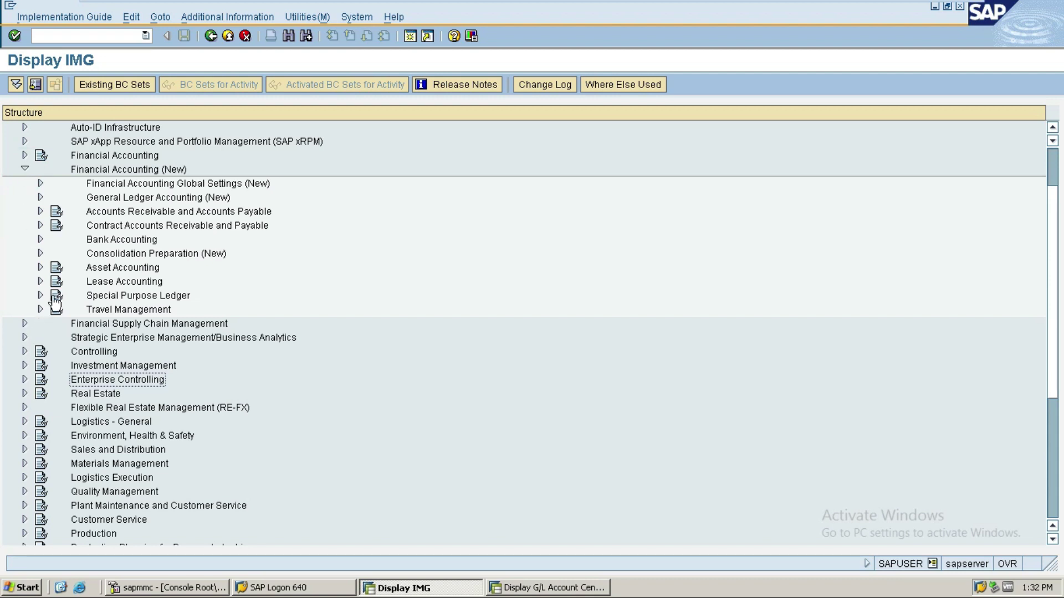
click(40, 268)
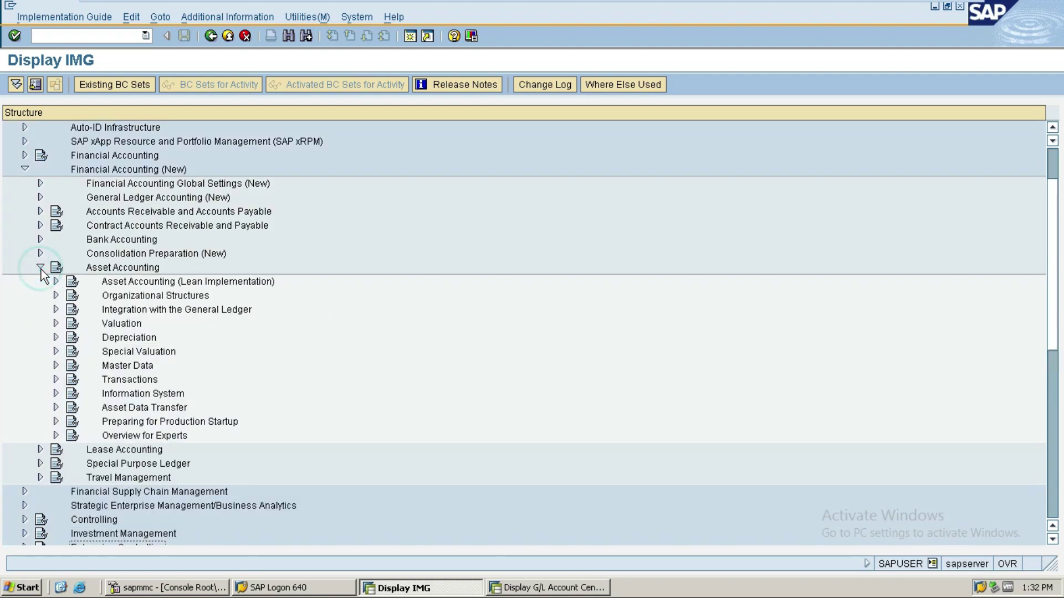
click(56, 366)
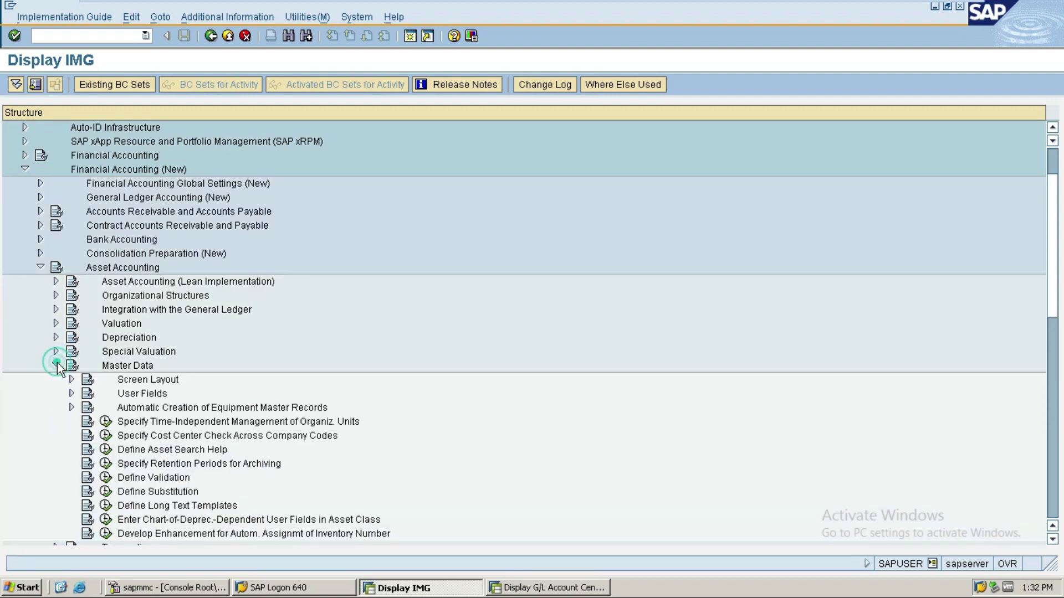
click(71, 380)
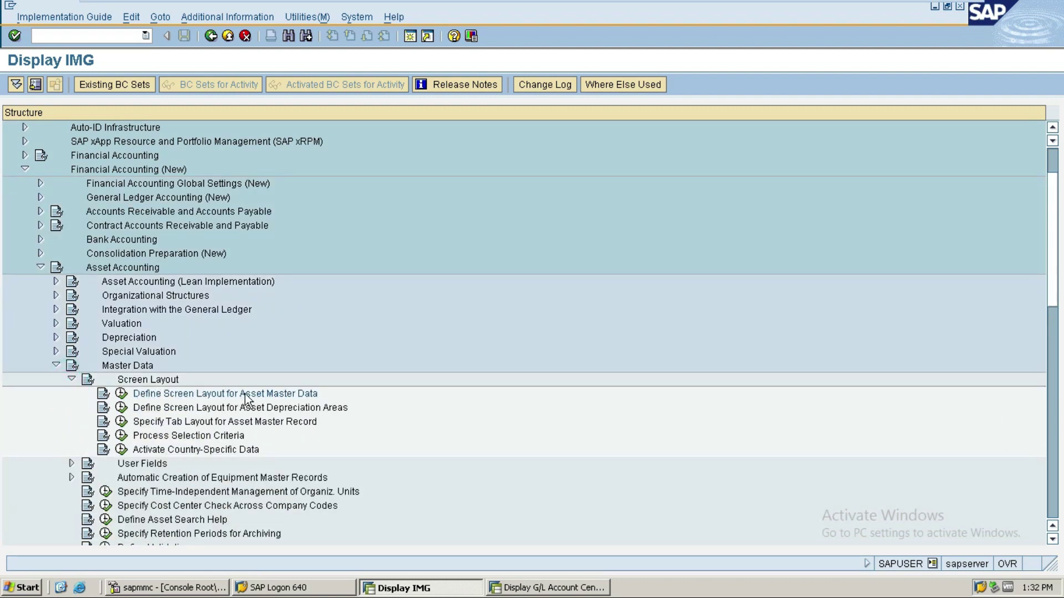
click(120, 393)
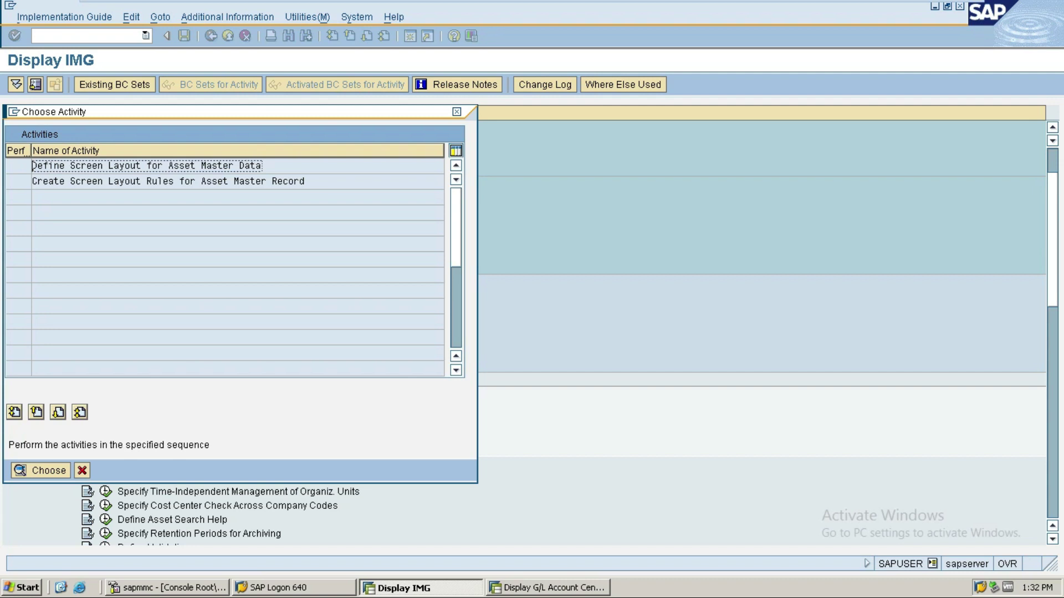
double_click(187, 165)
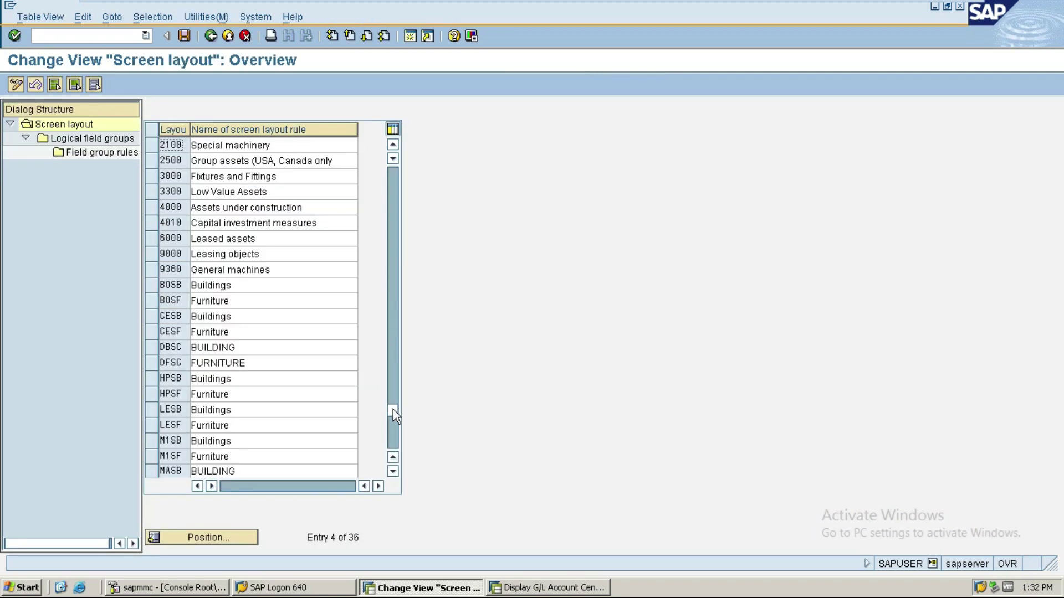
- Select only the screen layout TCBU (BULDING) and display its logical field groups
drag(393, 410, 394, 411)
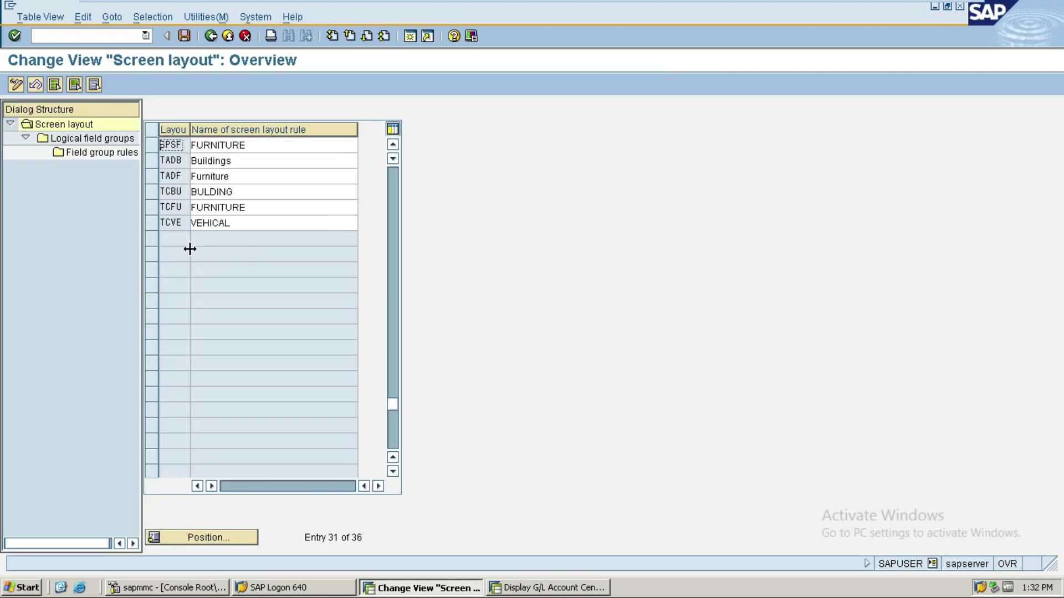
click(152, 197)
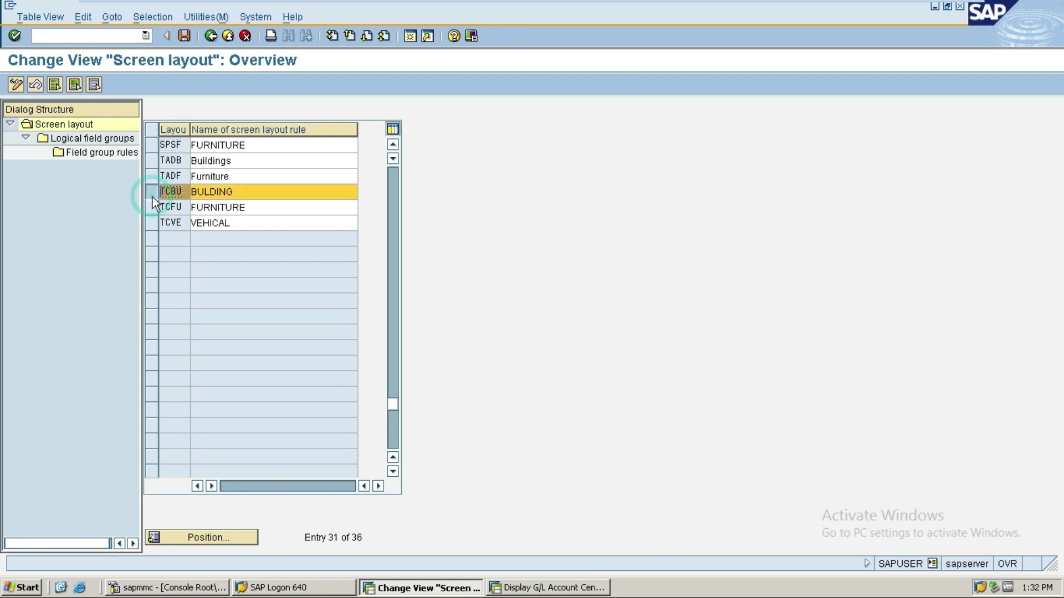
click(155, 205)
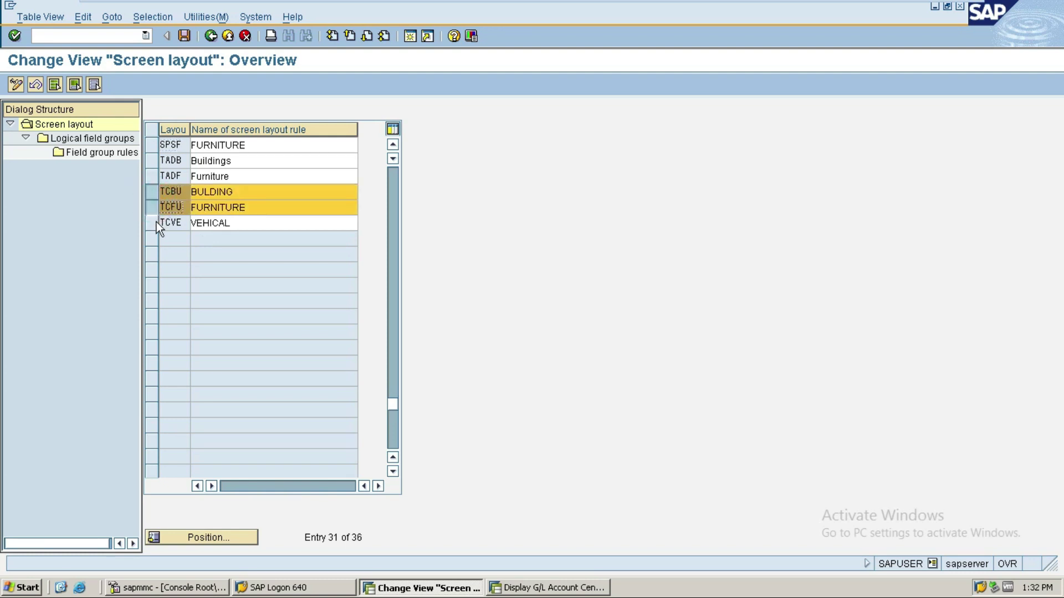
click(155, 222)
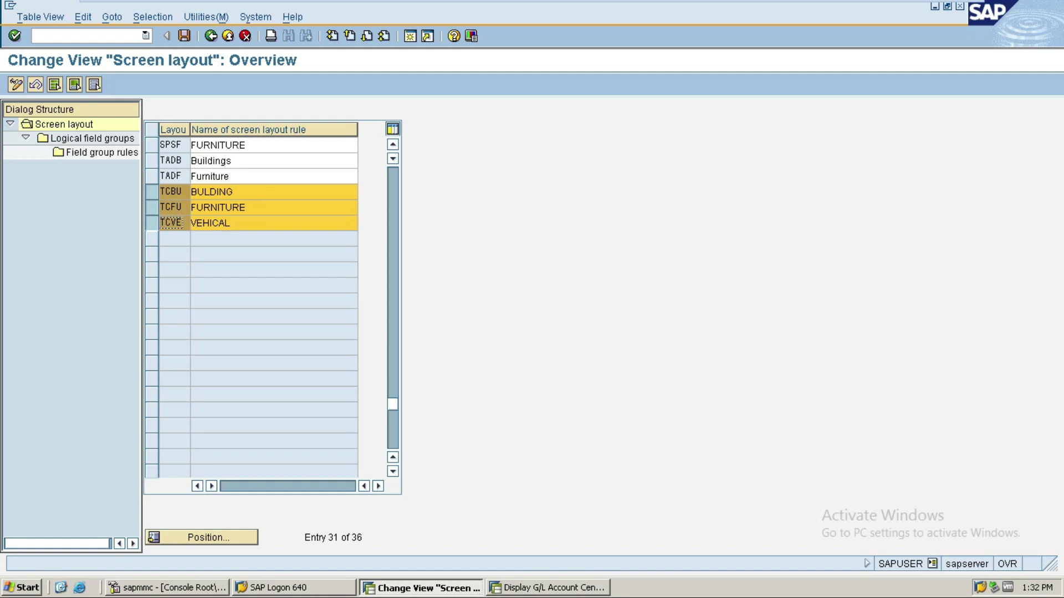
click(157, 207)
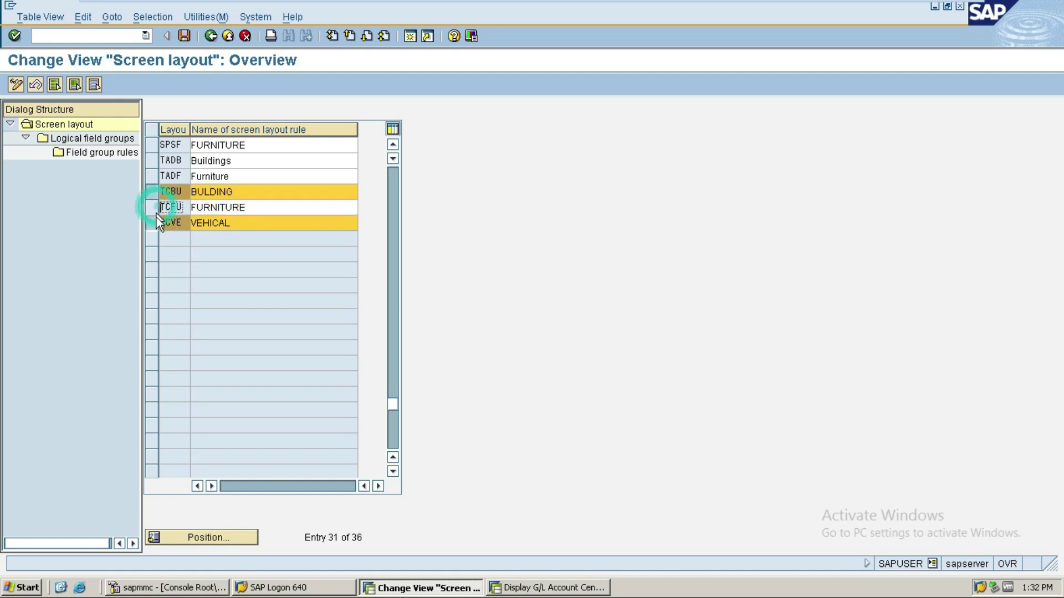
click(154, 222)
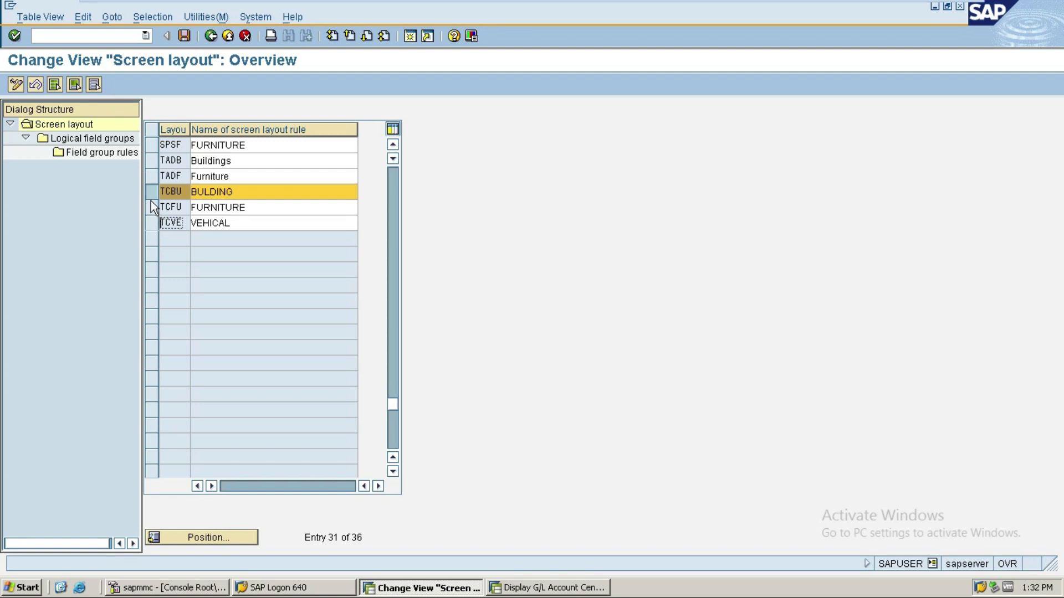
click(150, 195)
click(151, 195)
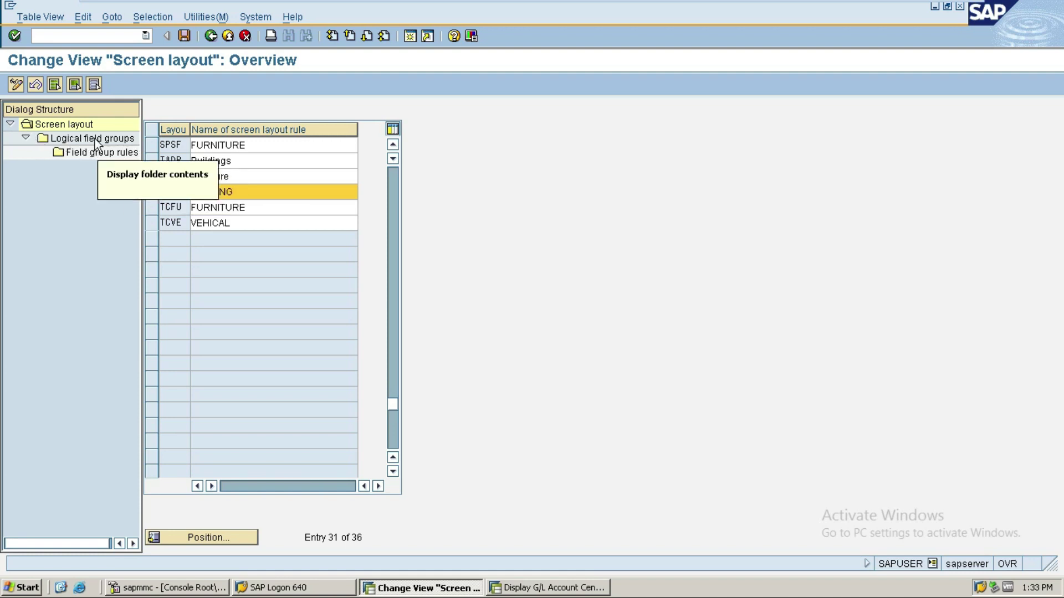
double_click(112, 142)
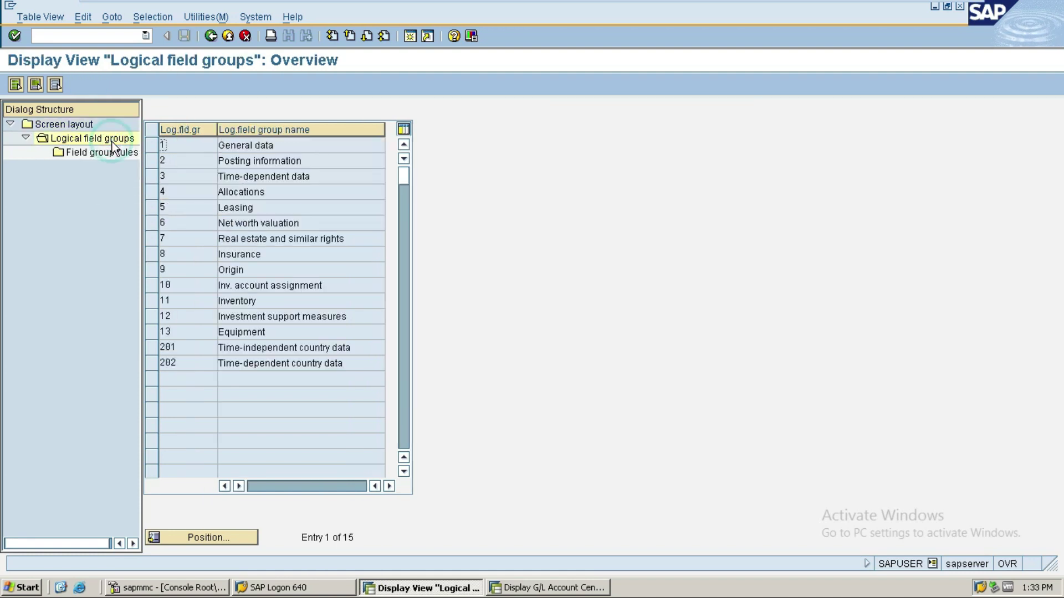
- Review the field group rules of the General data group for layout TCBU and return to the group list
click(139, 158)
click(152, 145)
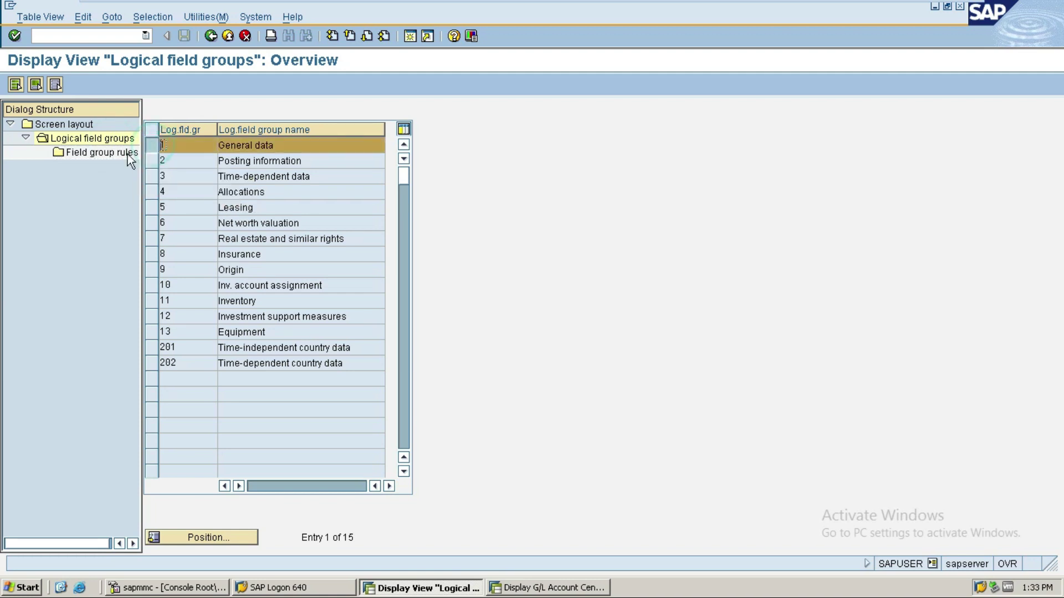
click(91, 155)
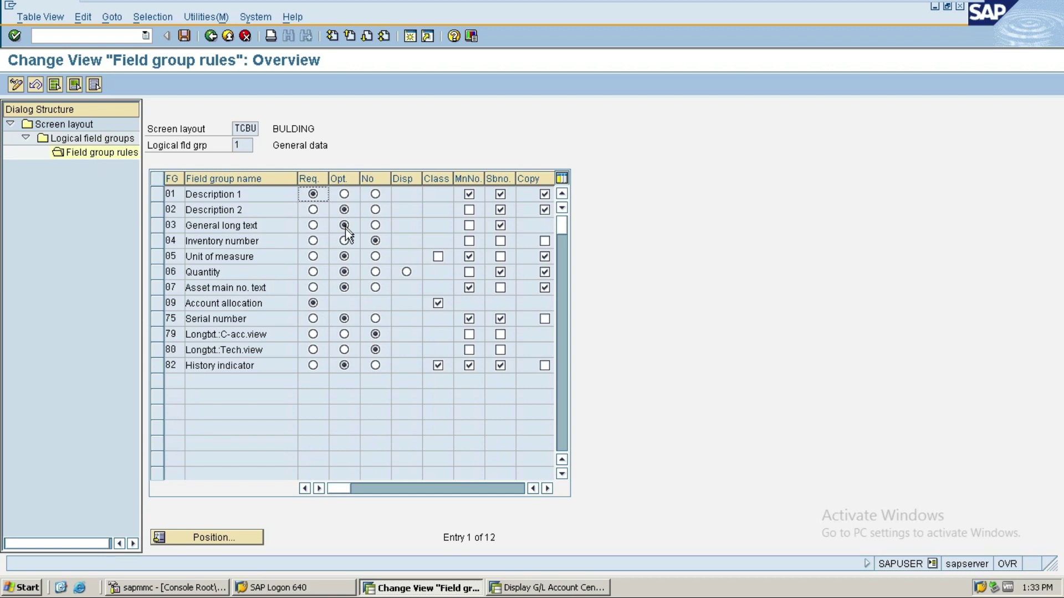
key(F3)
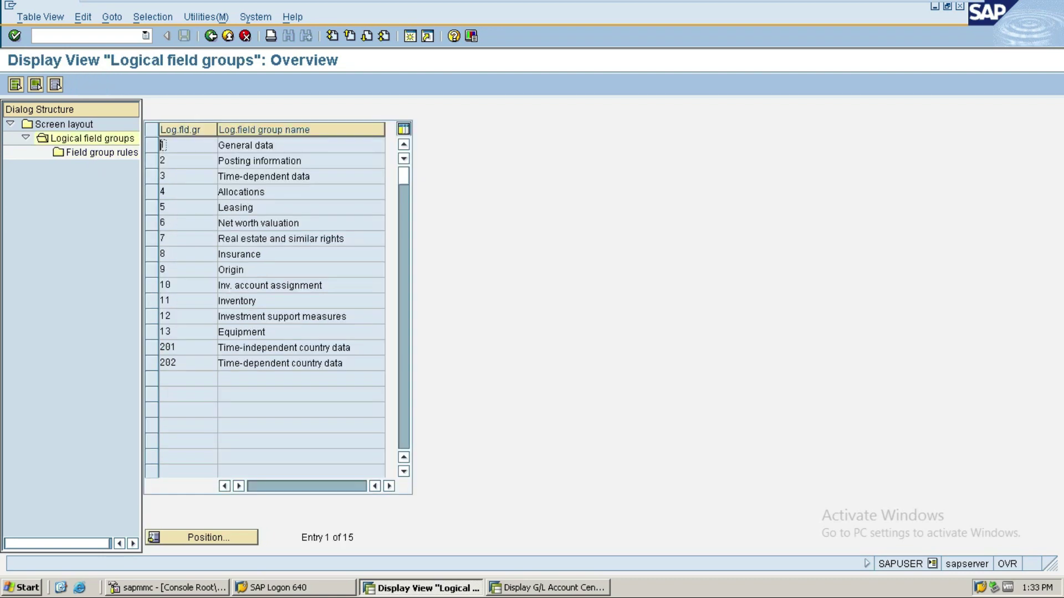
- In the field group rules for Time-dependent data, make Cost center optional and save with the proposed customizing request
click(154, 175)
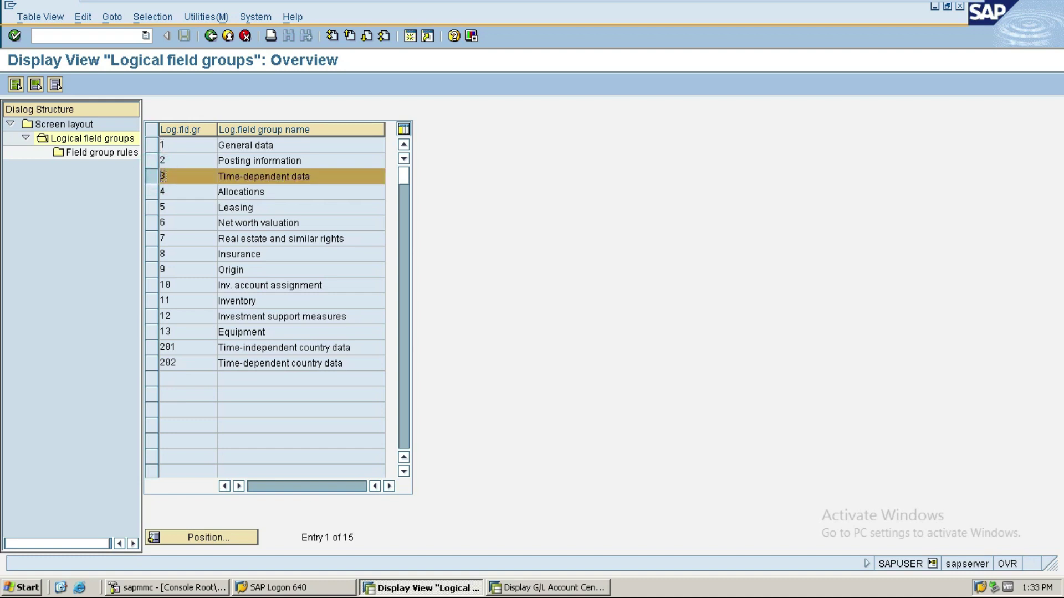
click(111, 160)
double_click(110, 159)
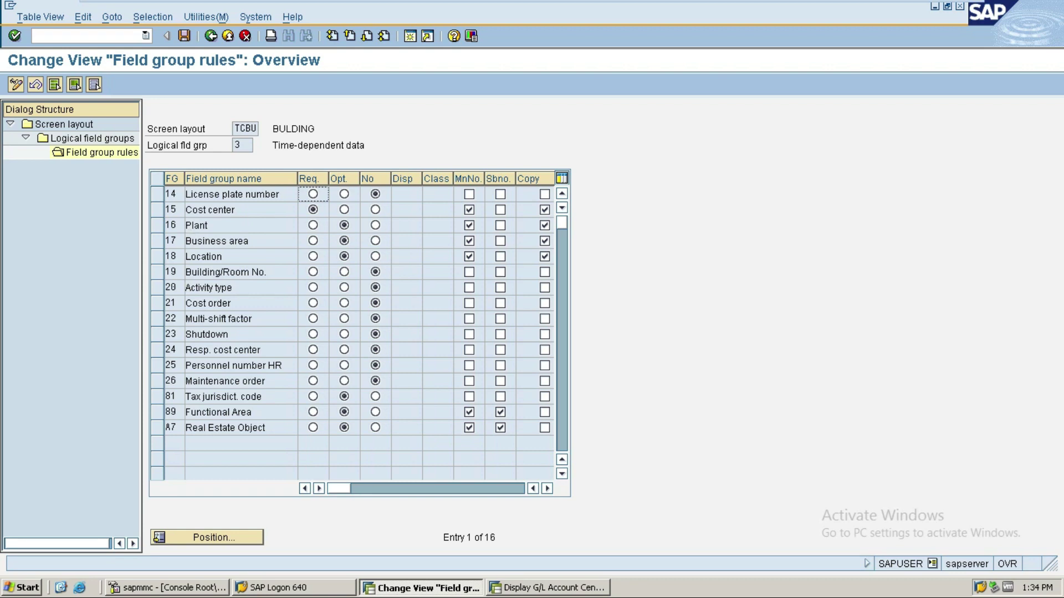
click(344, 210)
click(188, 42)
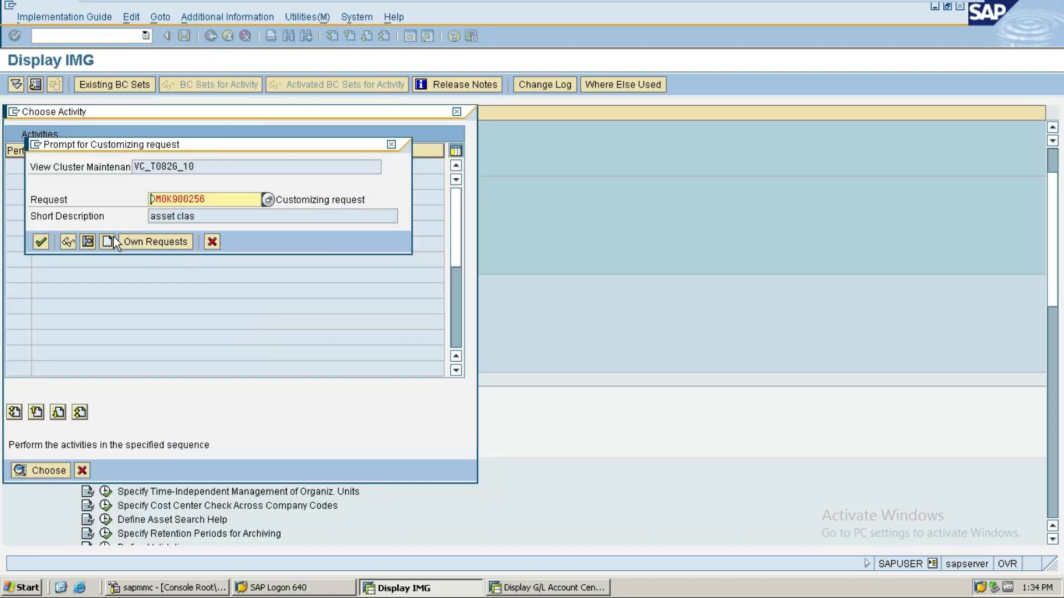
click(41, 242)
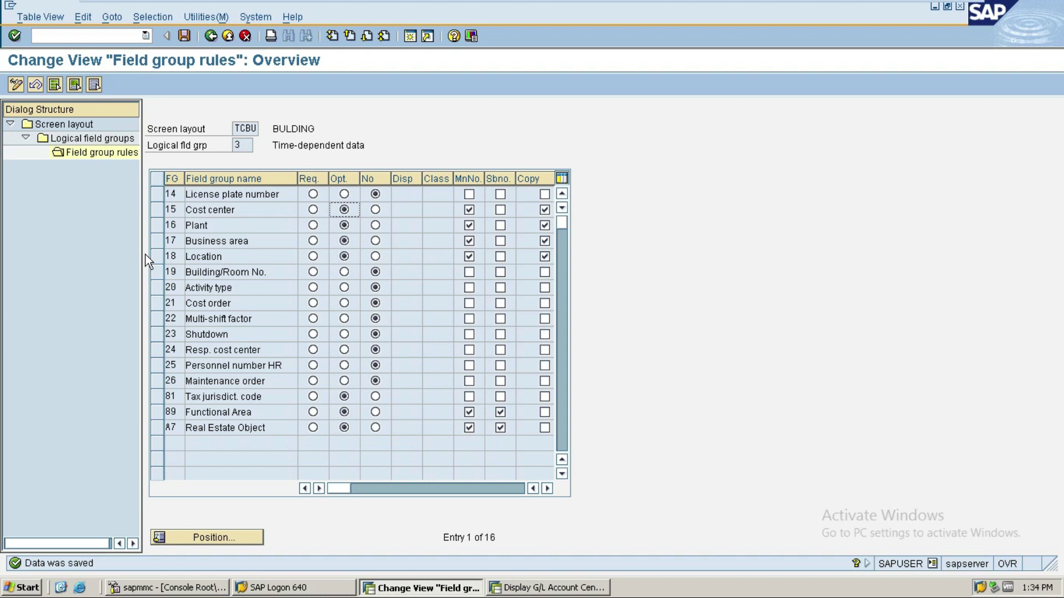
- Switch to Word, highlight the topic DEFINE SCREEN LAYOUT FOR ASSET DEPRECIATION AREAS, and return to SAP
key(alt+Tab)
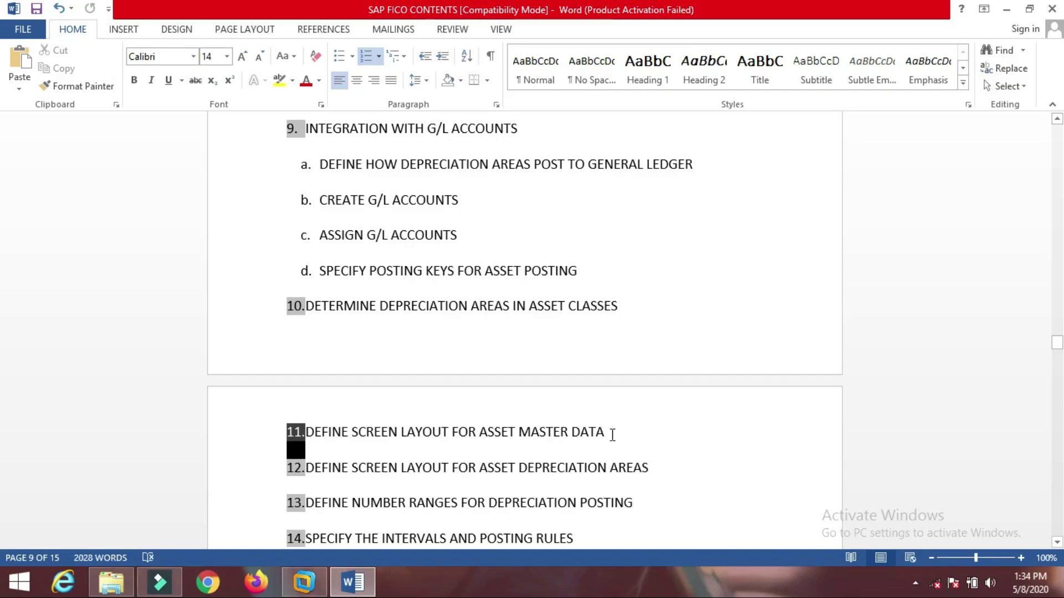
drag(610, 431, 283, 429)
drag(656, 467, 291, 471)
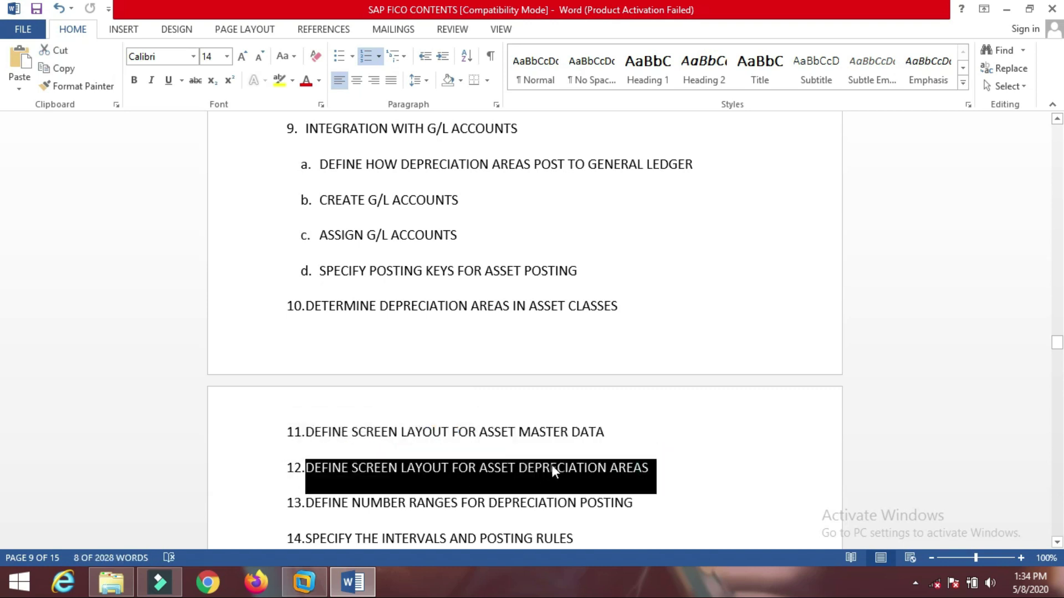
click(352, 581)
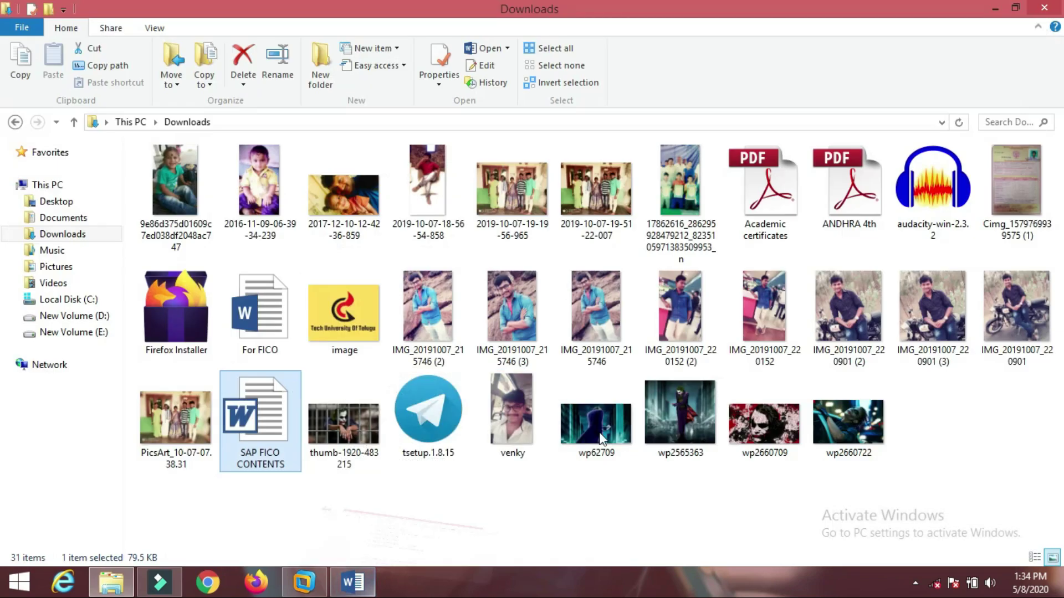
click(303, 582)
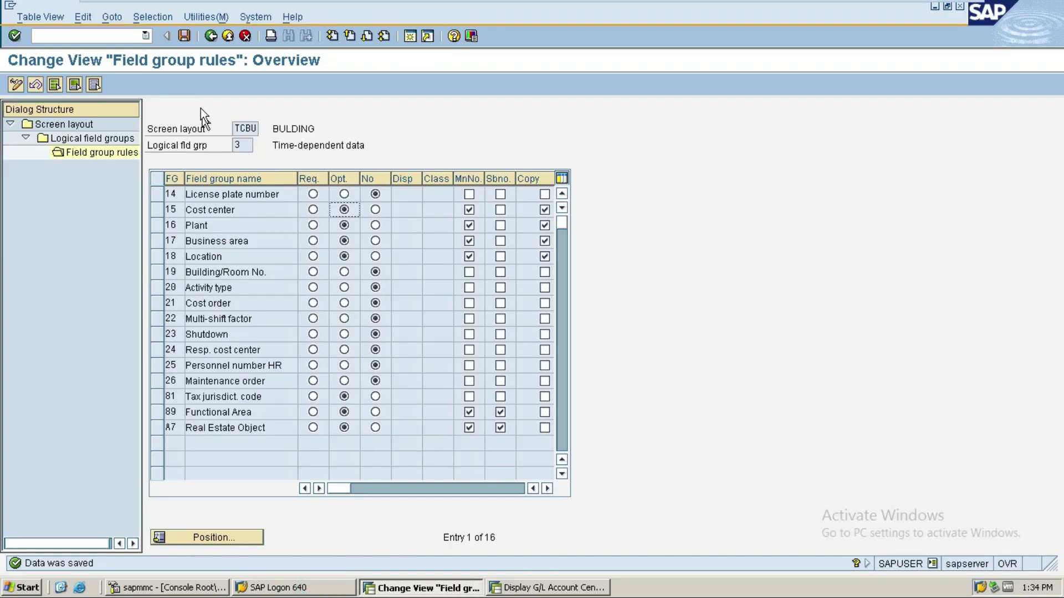
- Exit the asset master data screen layout views and close the activity list to return to the IMG structure
click(214, 38)
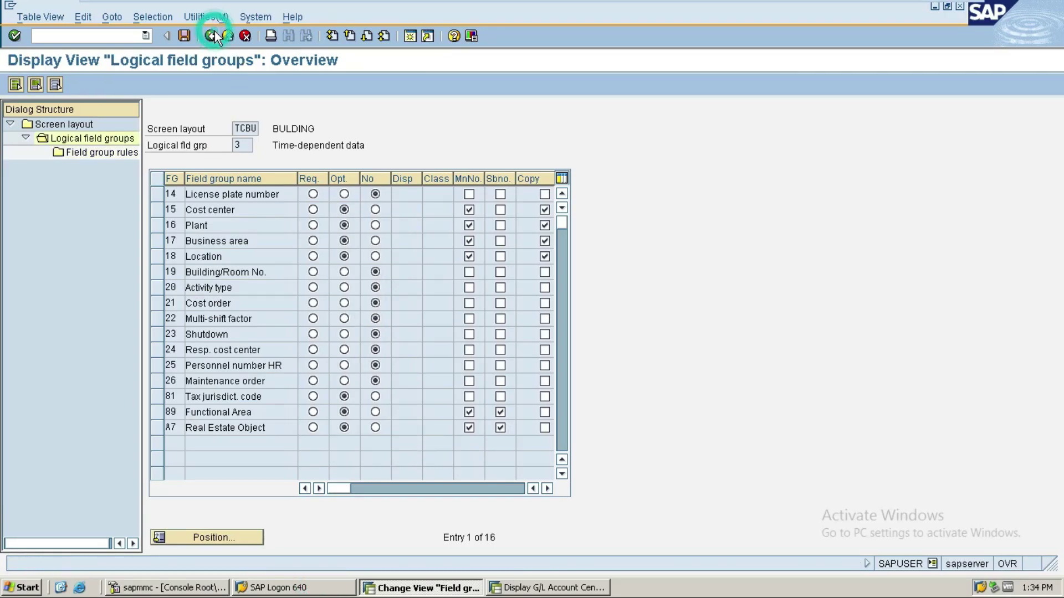
click(214, 37)
click(214, 37)
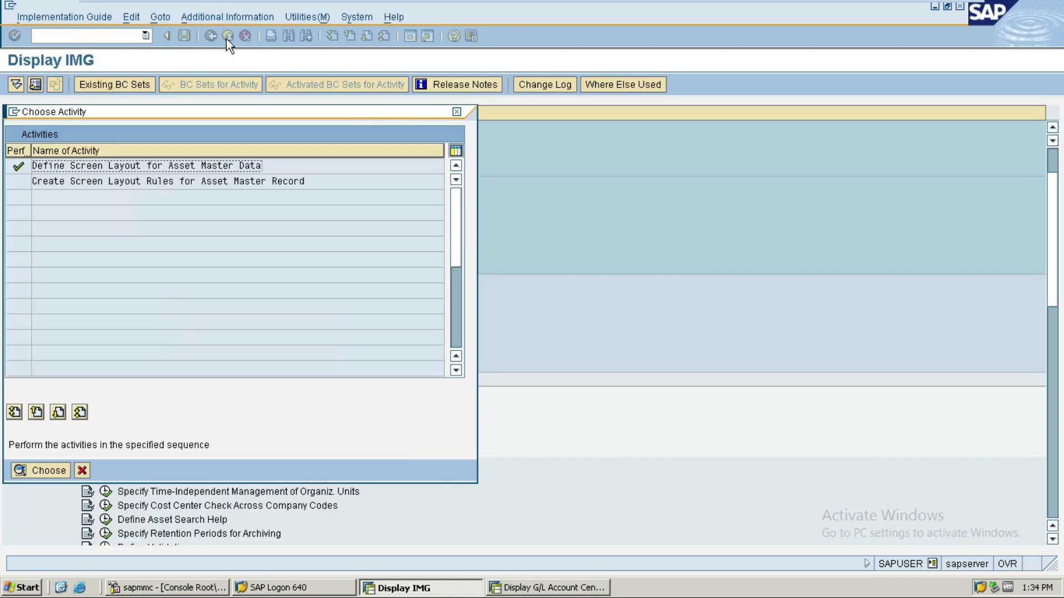
click(456, 112)
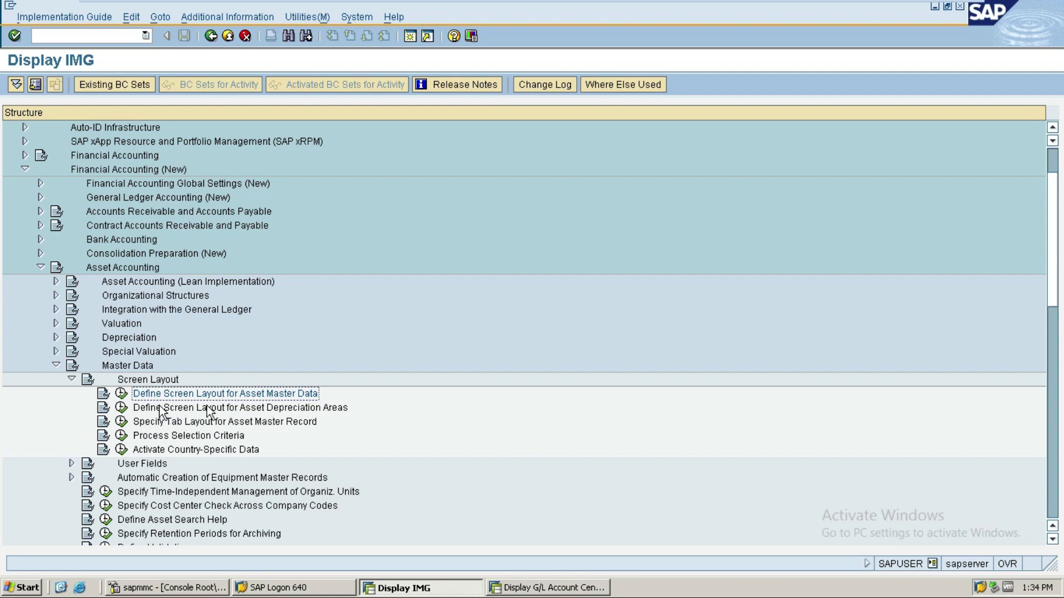
- Open Define Screen Layout for Asset Depreciation Areas, review the field group rules of layout 1000, return to the layout list and save
click(121, 408)
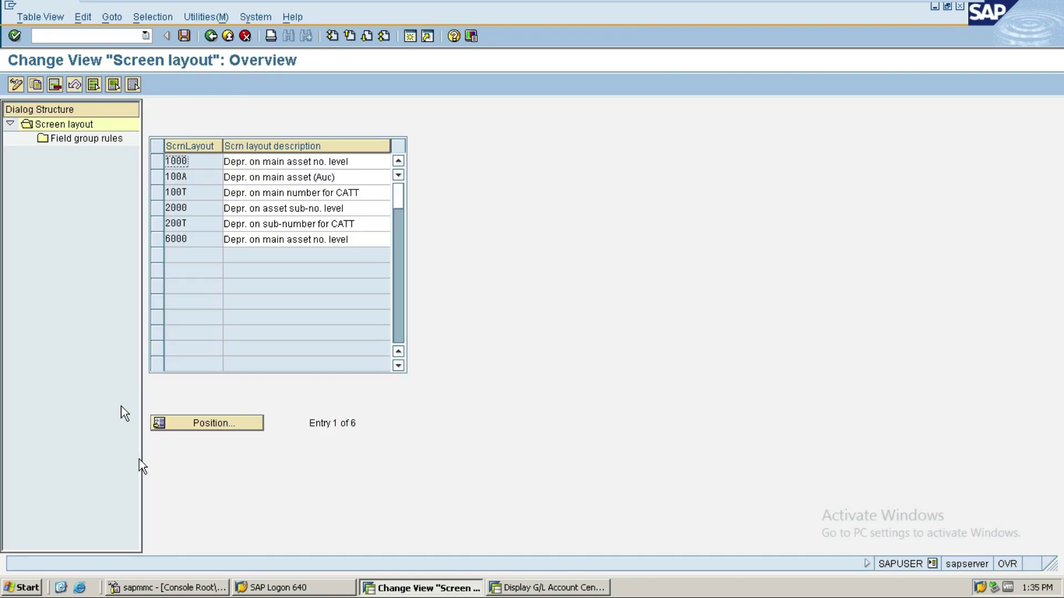
click(160, 162)
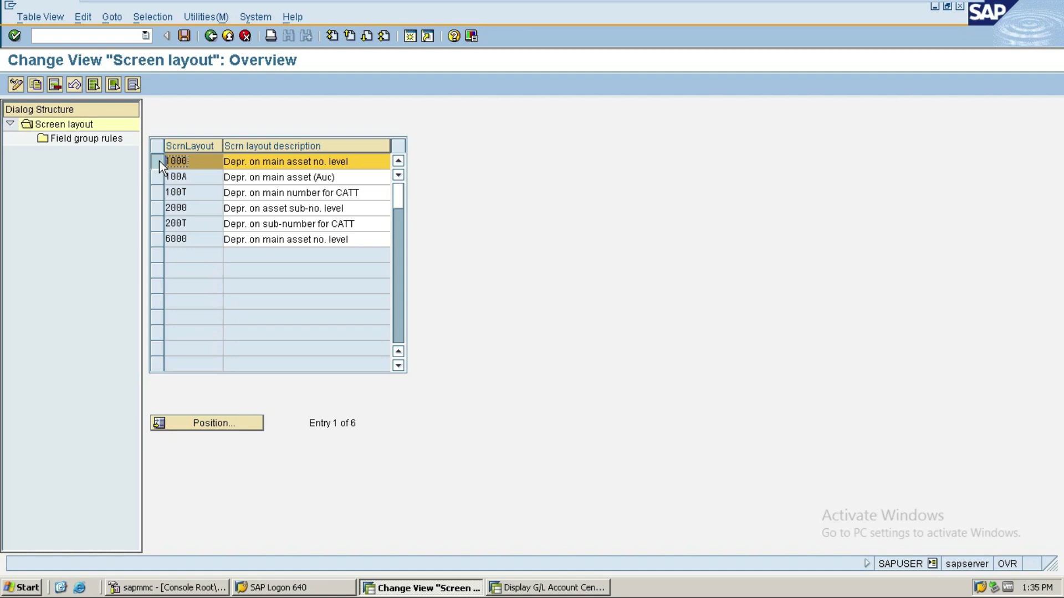
double_click(112, 139)
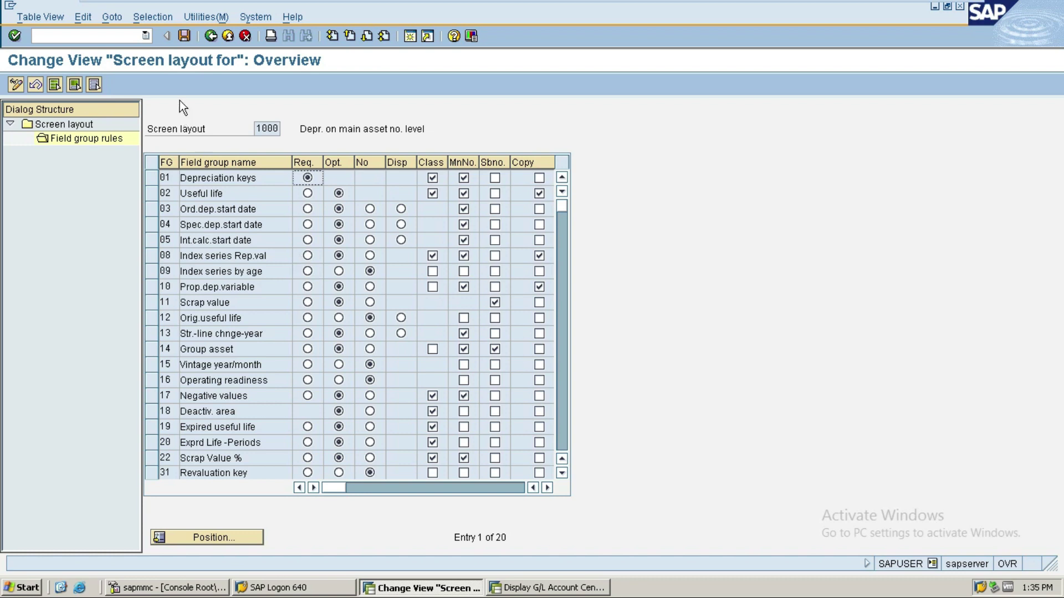
click(211, 36)
click(184, 36)
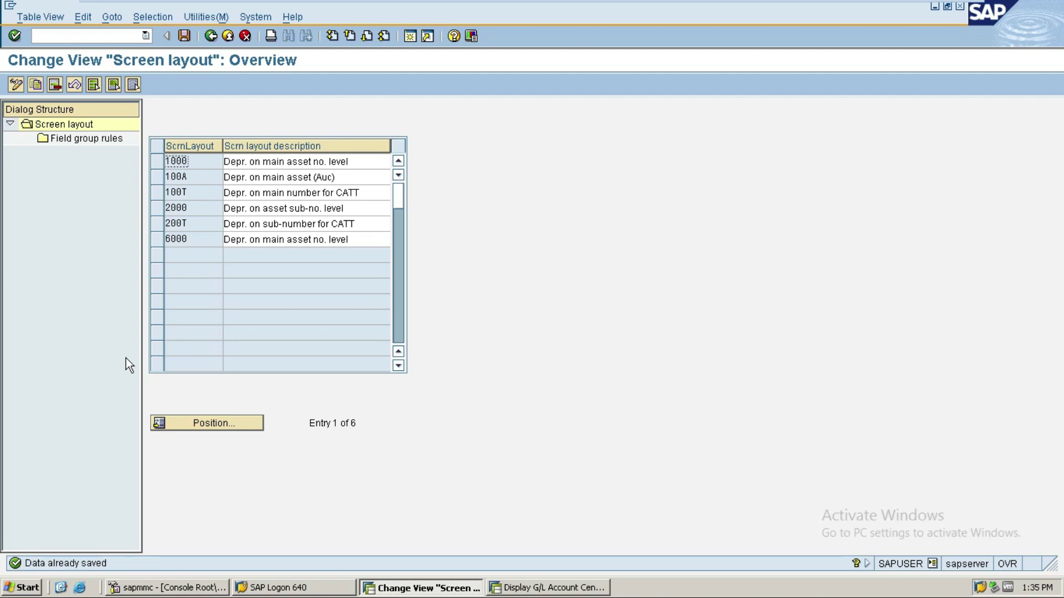
- Switch to Word and highlight topic 11, DEFINE SCREEN LAYOUT FOR ASSET MASTER DATA
key(alt+Tab)
click(352, 581)
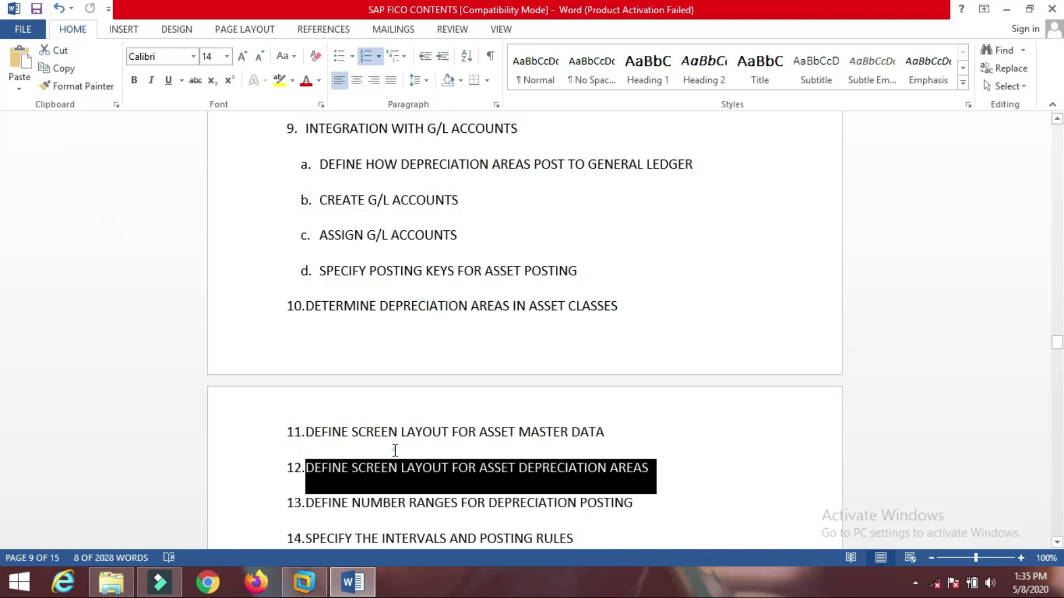
click(397, 433)
drag(309, 435, 613, 438)
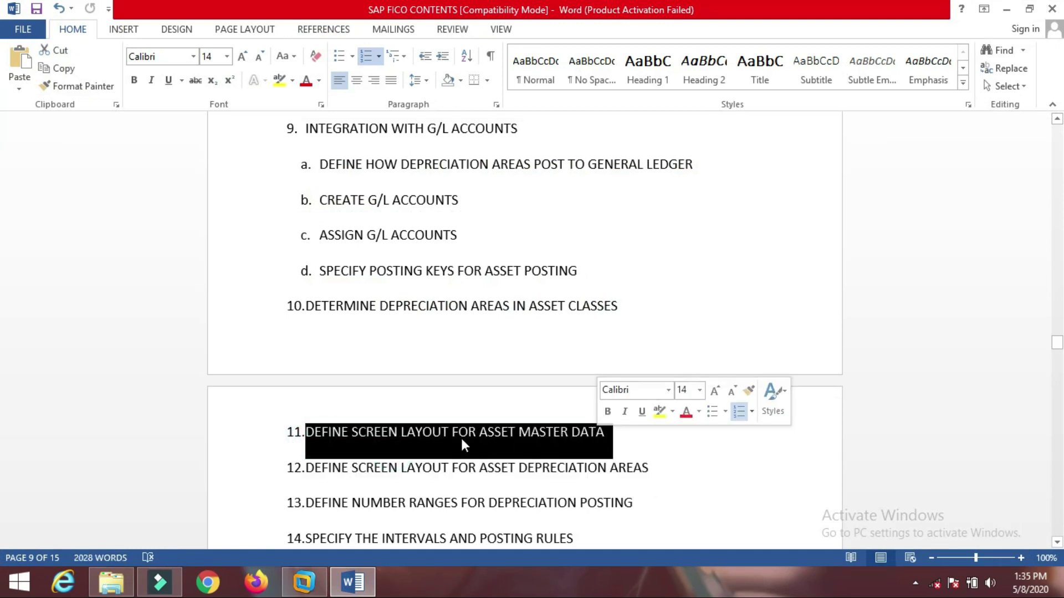
- Highlight topic 13, DEFINE NUMBER RANGES FOR DEPRECIATION POSTING, and return to SAP
drag(308, 468, 321, 411)
click(327, 510)
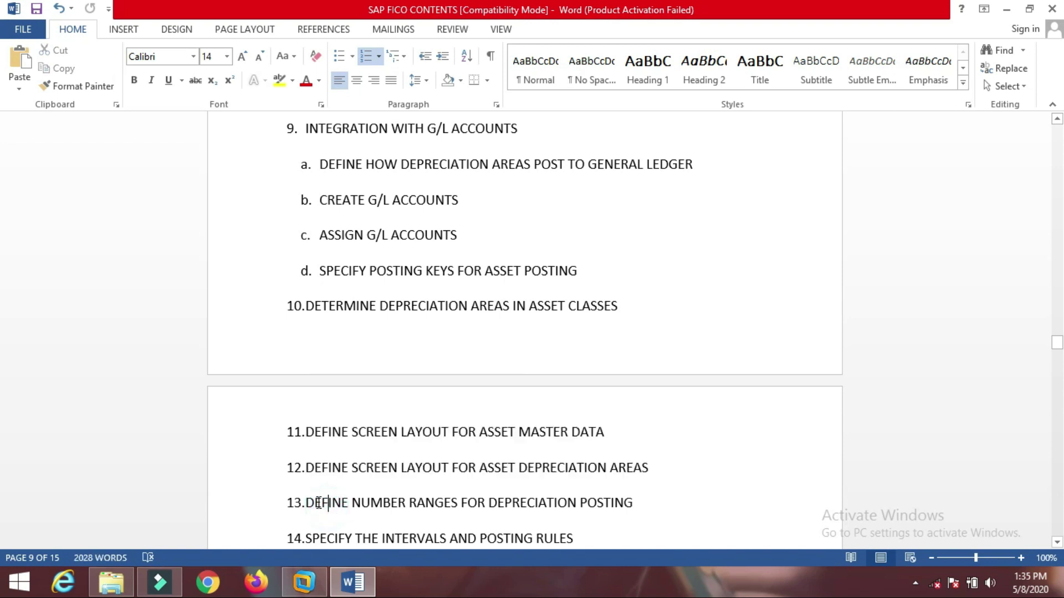
mouse_move(294, 503)
mouse_down()
mouse_move(386, 502)
mouse_move(300, 502)
mouse_up()
drag(646, 504, 319, 508)
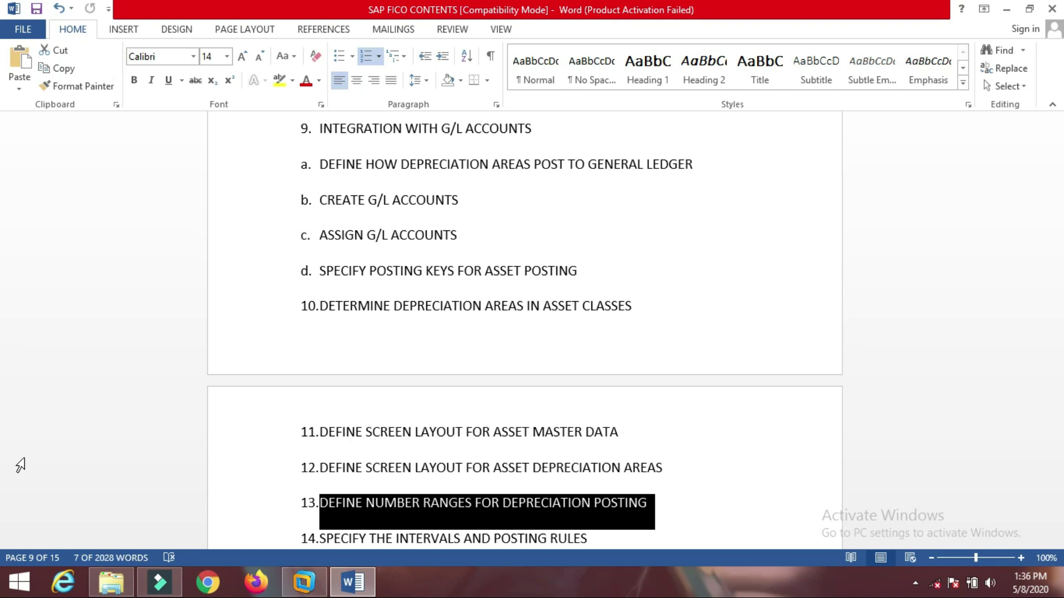
click(304, 581)
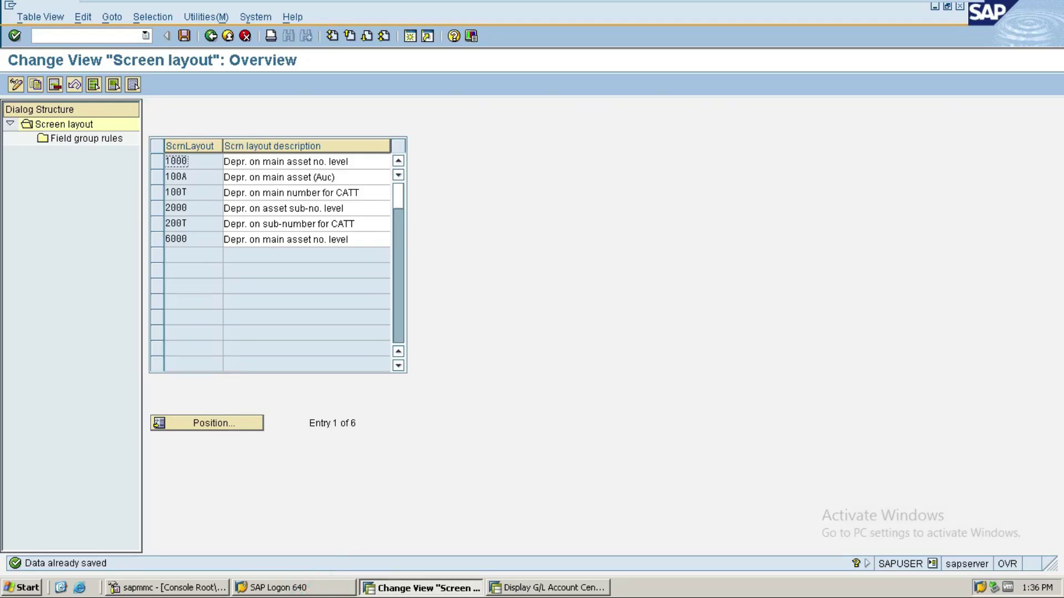
- Open transaction FBN1 with /NFBN1 and look through the accounting document number range intervals of company code TCSF
click(97, 33)
text(/N)
text(FBN1)
key(Return)
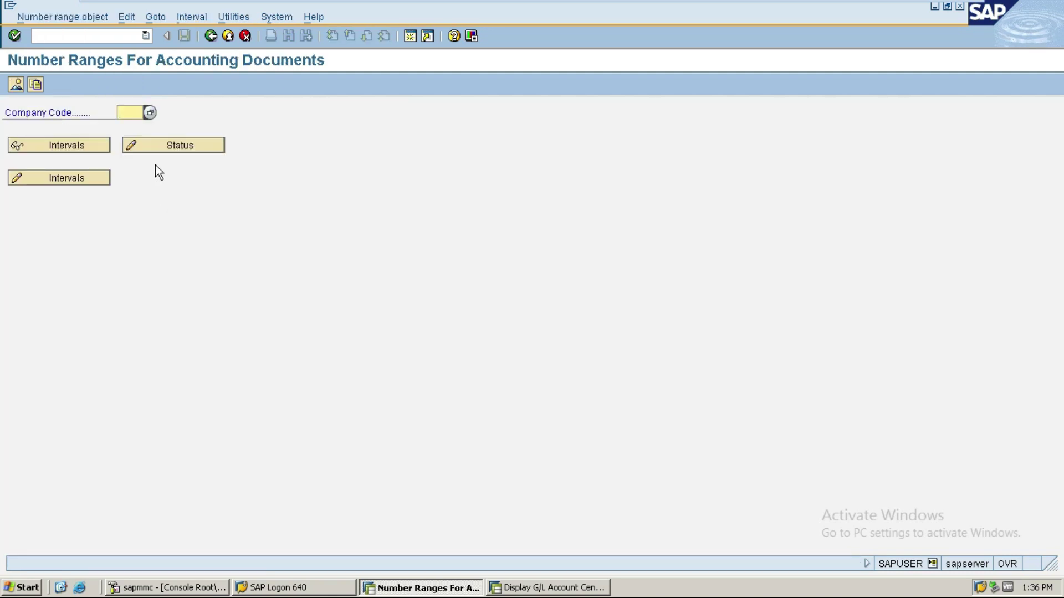
text(TCSF)
click(58, 143)
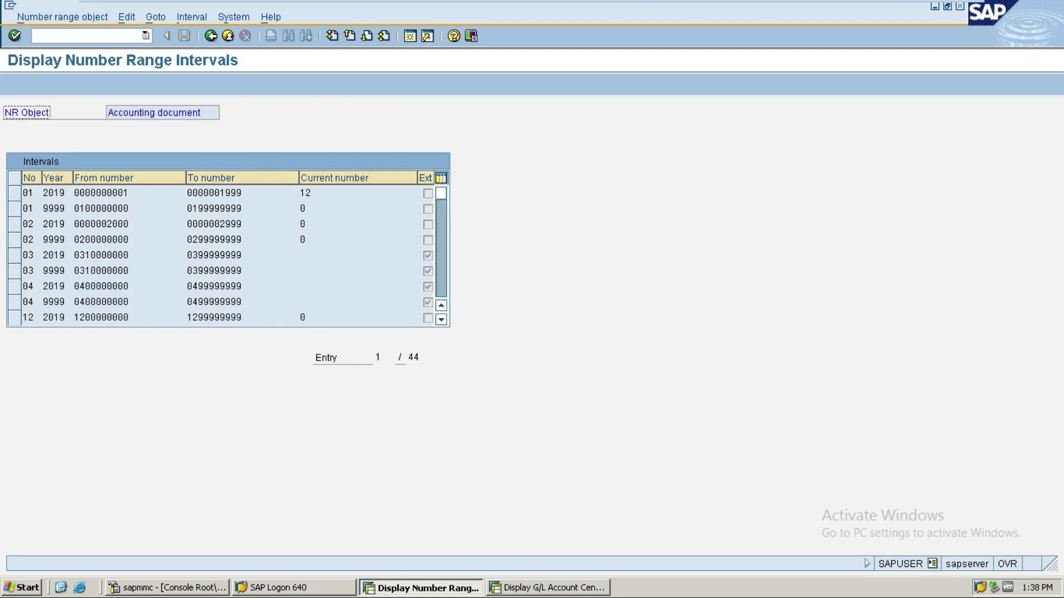
click(439, 218)
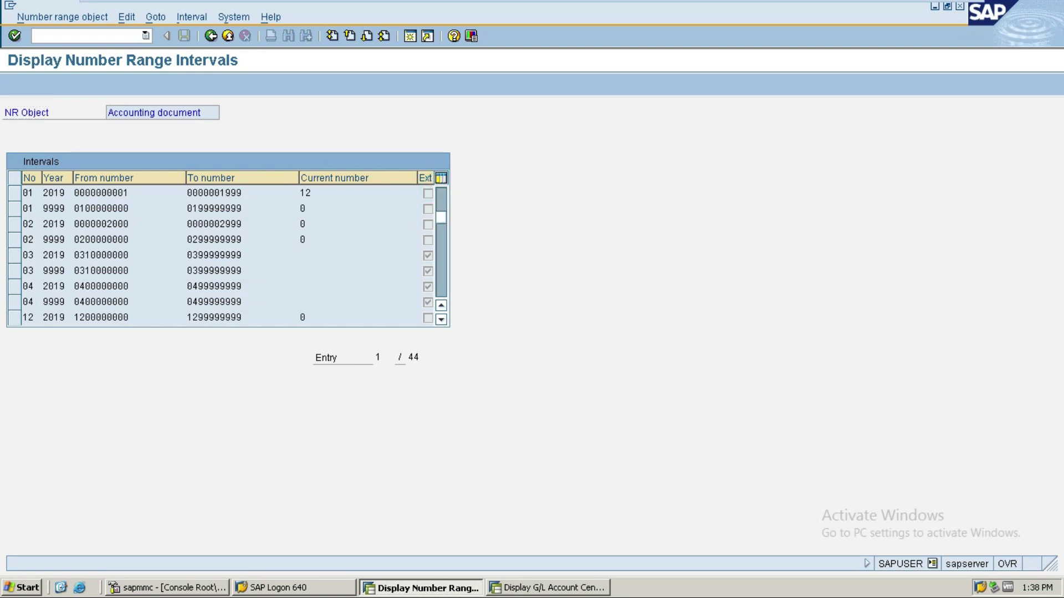
click(439, 247)
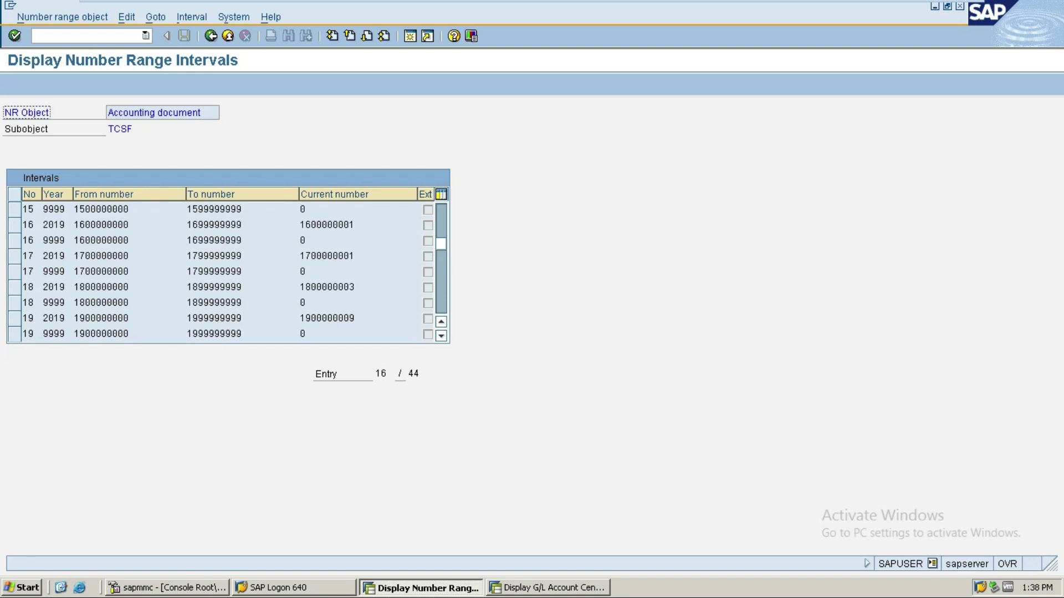
- Leave the interval display and open the document types overview with transaction code /NOBA7
click(94, 35)
text(OBA7)
key(Return)
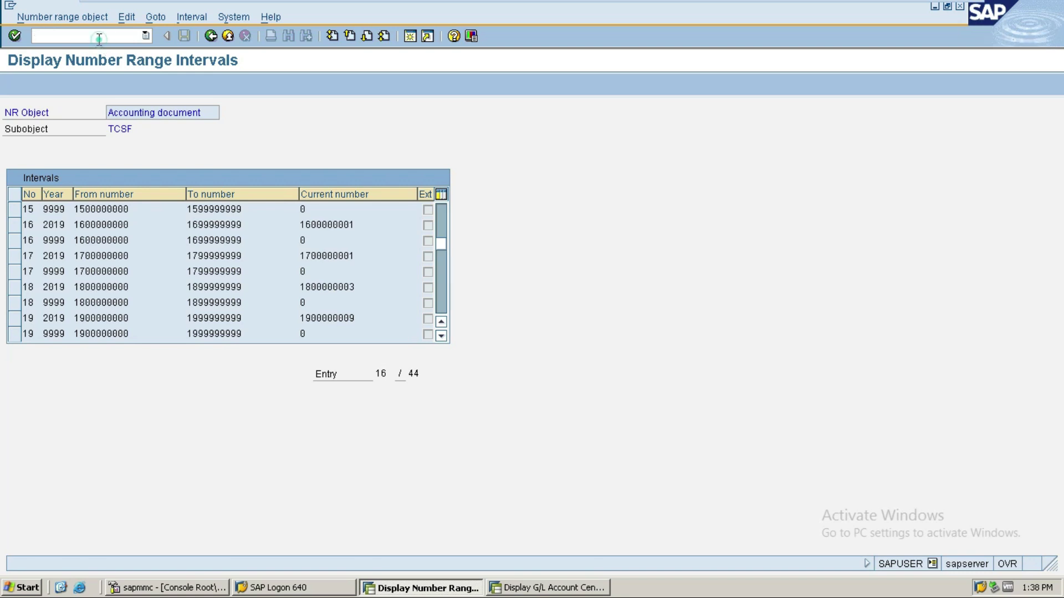
click(99, 39)
text(/NOBA7)
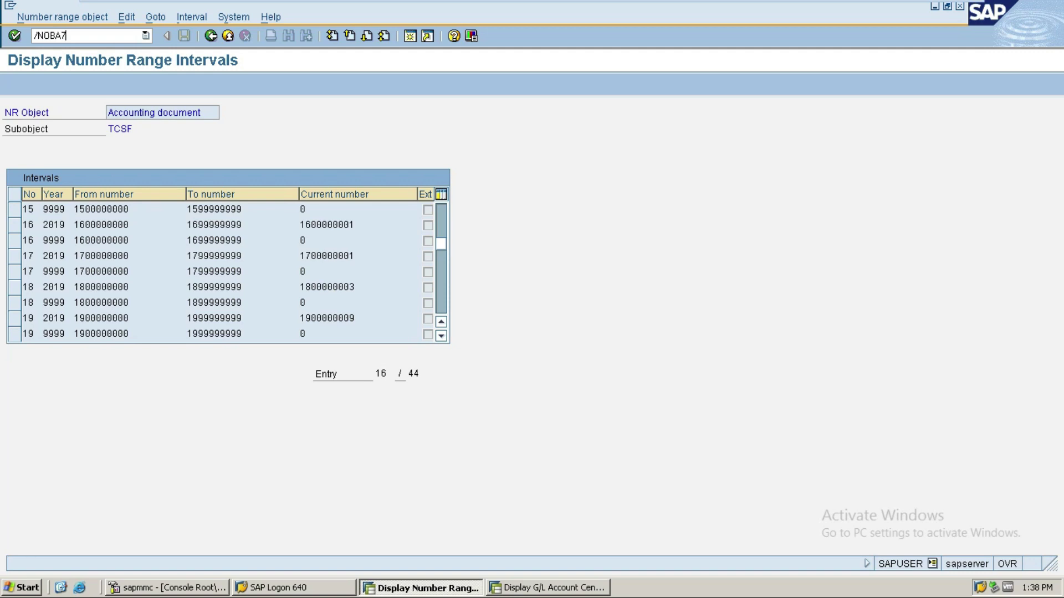
key(Return)
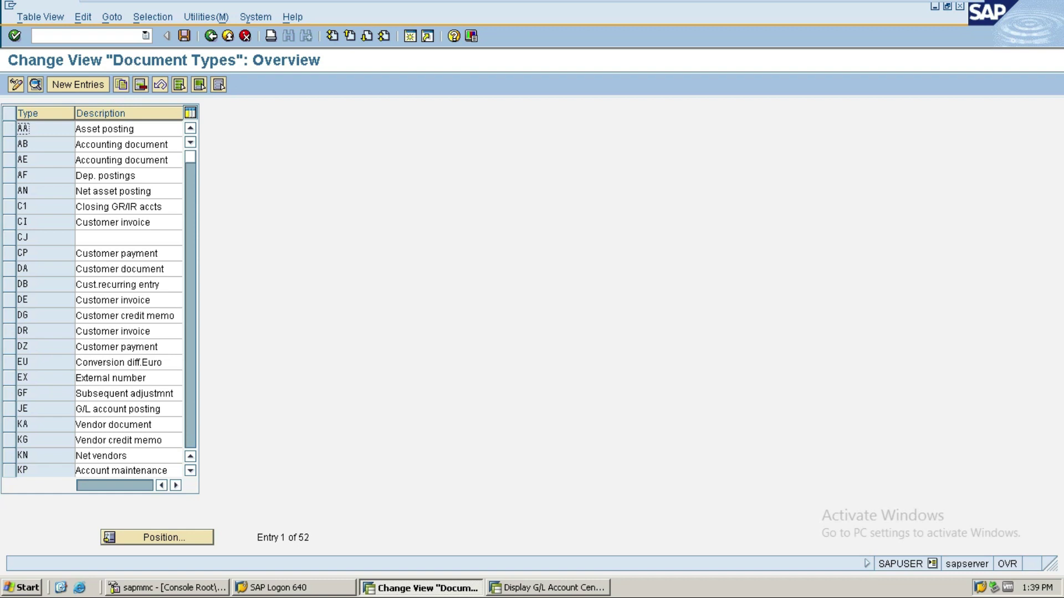
- Open the details of document type AF (Dep. postings), check its number range and go to the number range information
click(22, 176)
click(9, 175)
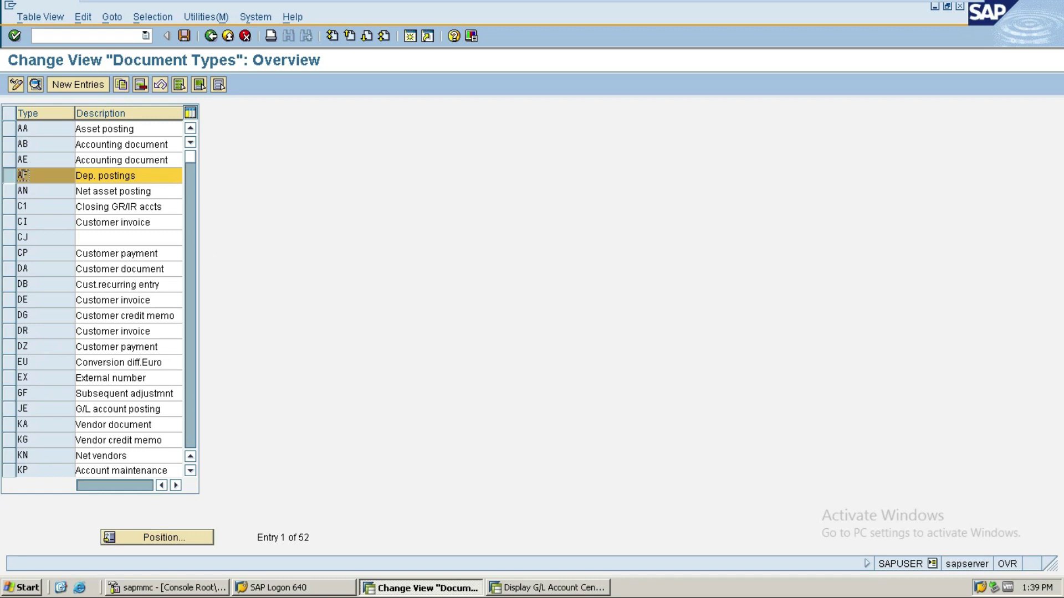
double_click(24, 176)
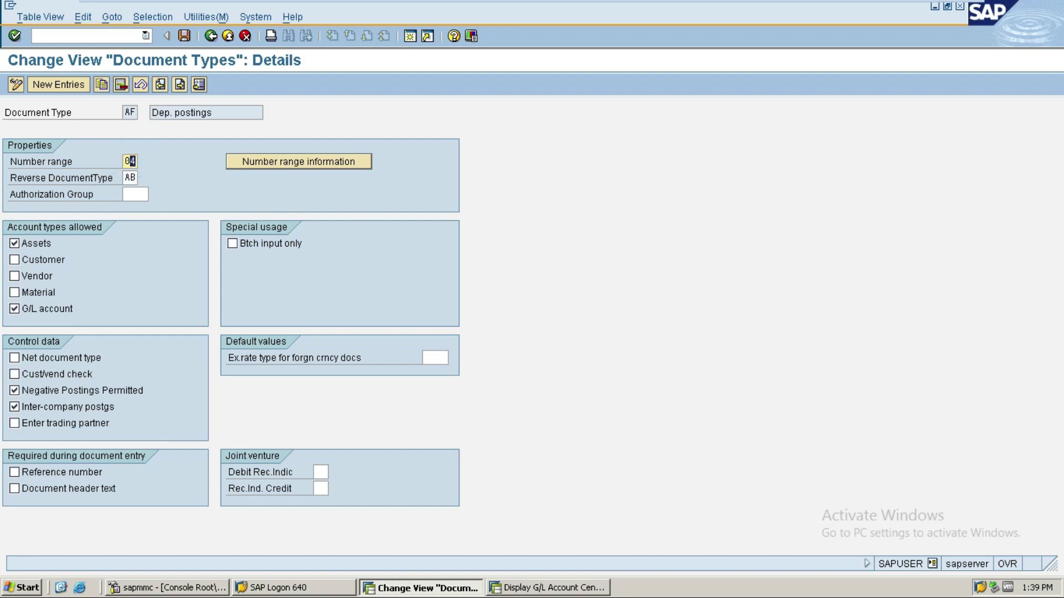
click(130, 160)
click(271, 166)
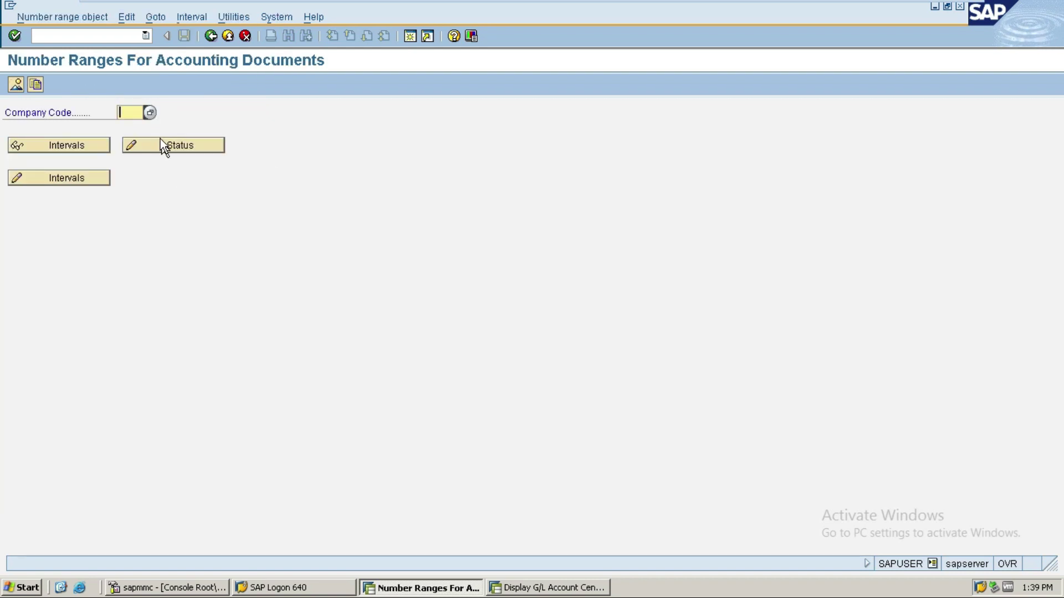
- Display the number range intervals of company code TCSF, examine the entries for number range 04, and return to the company code entry
text(4)
key(BackSpace)
key(Down)
key(Return)
click(53, 149)
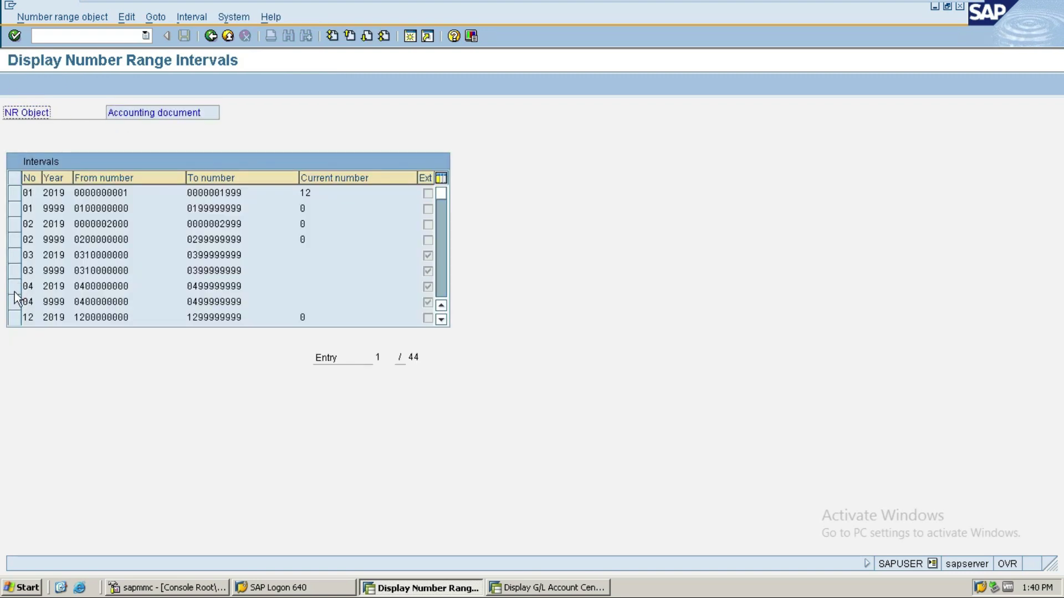
click(23, 286)
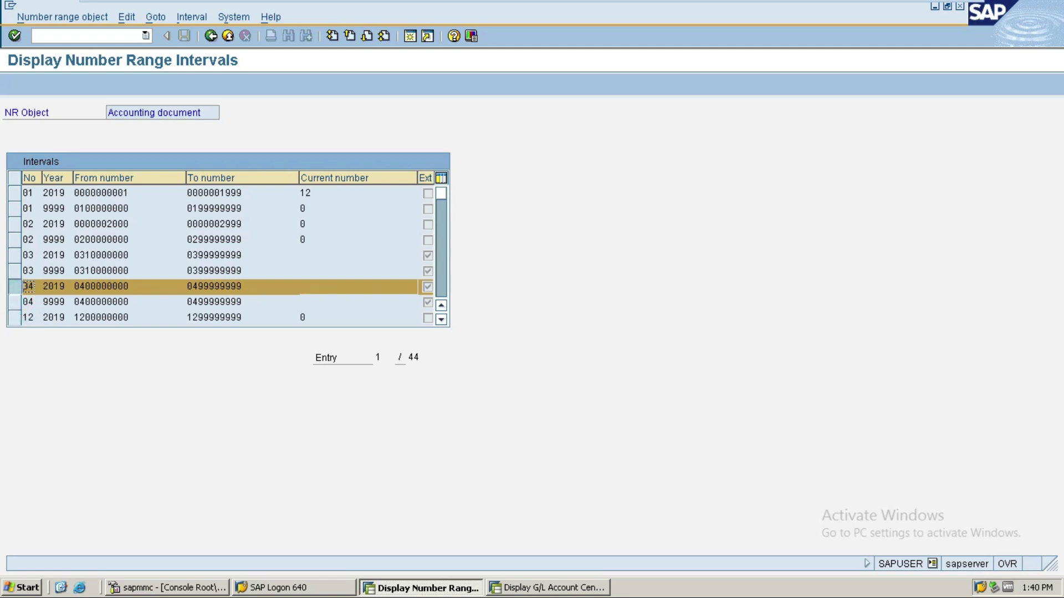
click(18, 289)
click(19, 289)
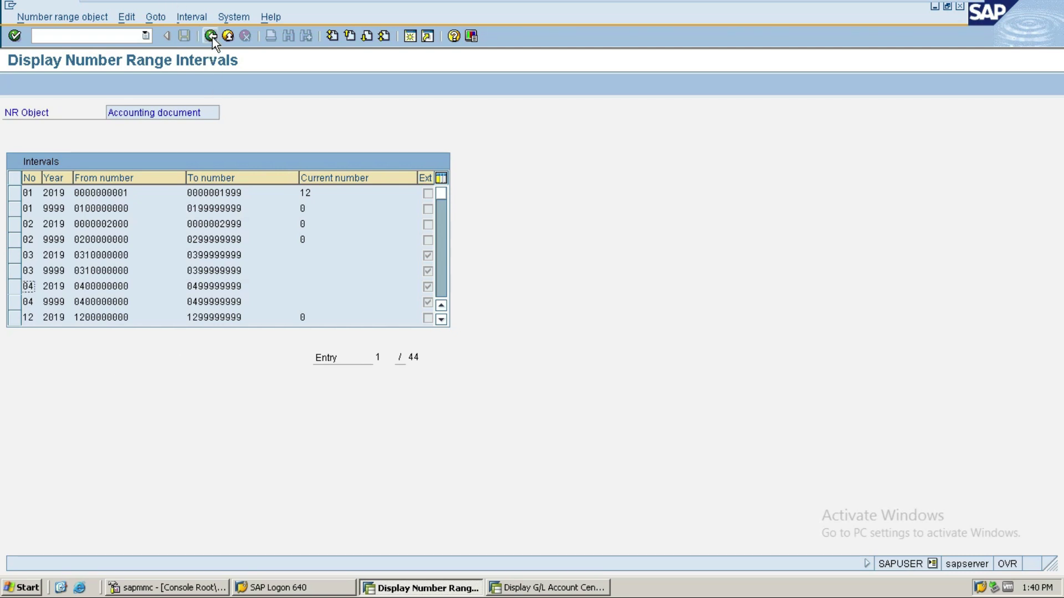
drag(444, 191, 442, 225)
click(442, 225)
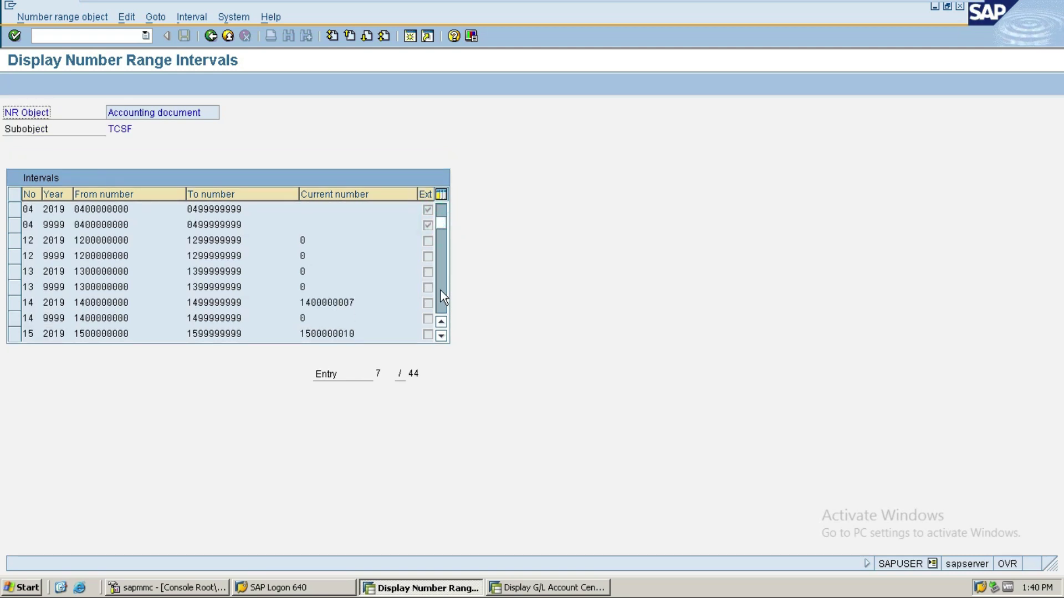
click(210, 36)
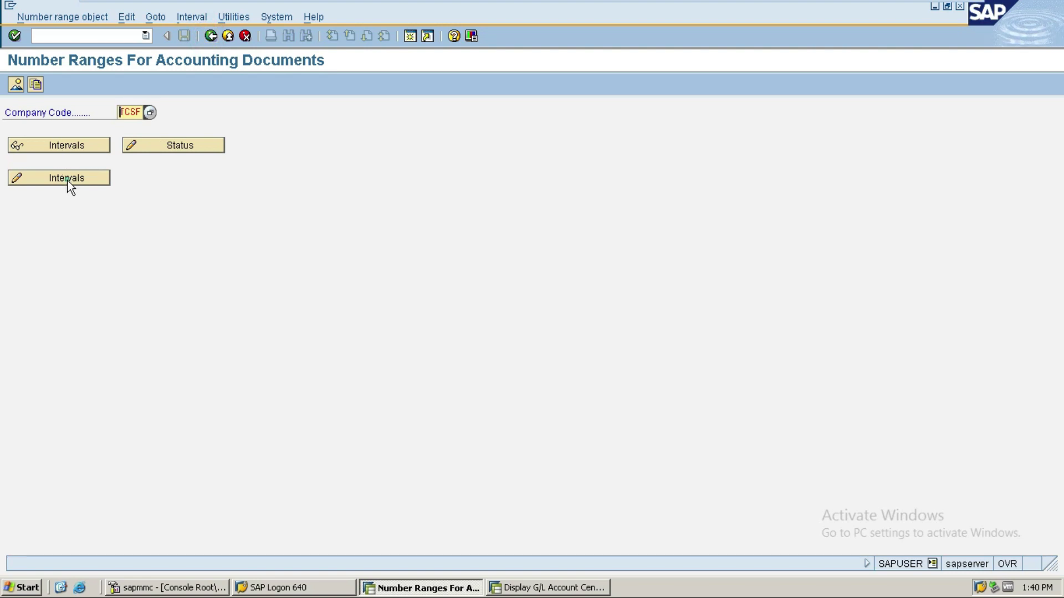
- Start a new interval for TCSF with number 04 and year 2020, picking the free interval that starts at 1
click(68, 180)
click(41, 89)
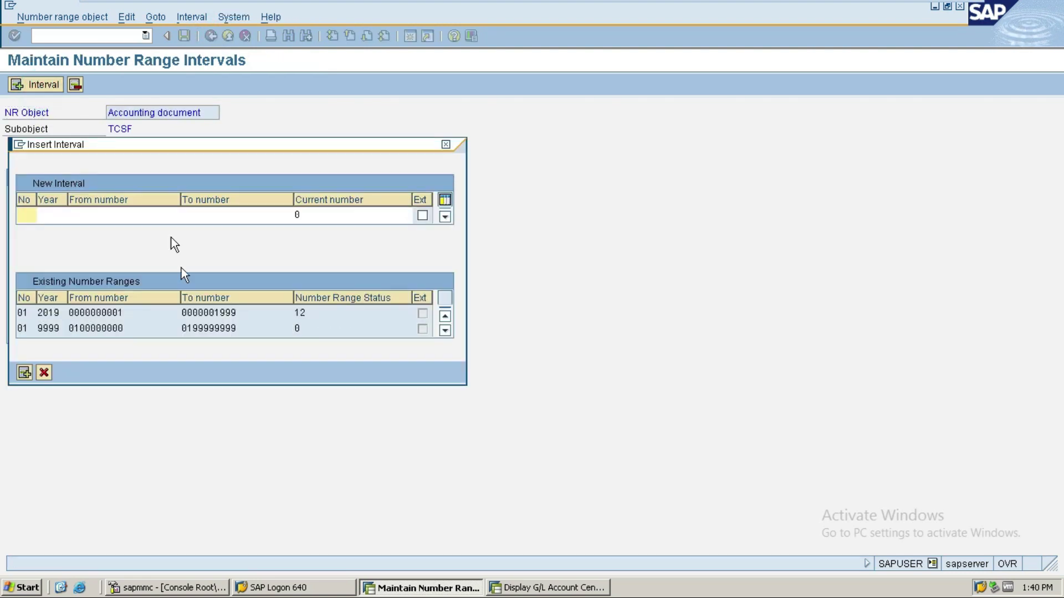
text(04)
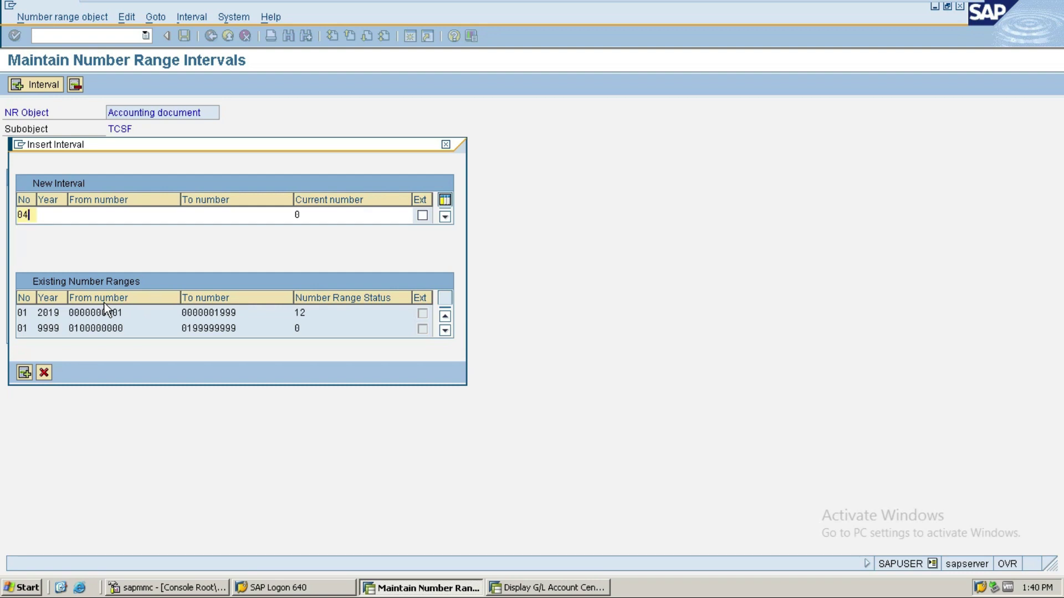
key(Tab)
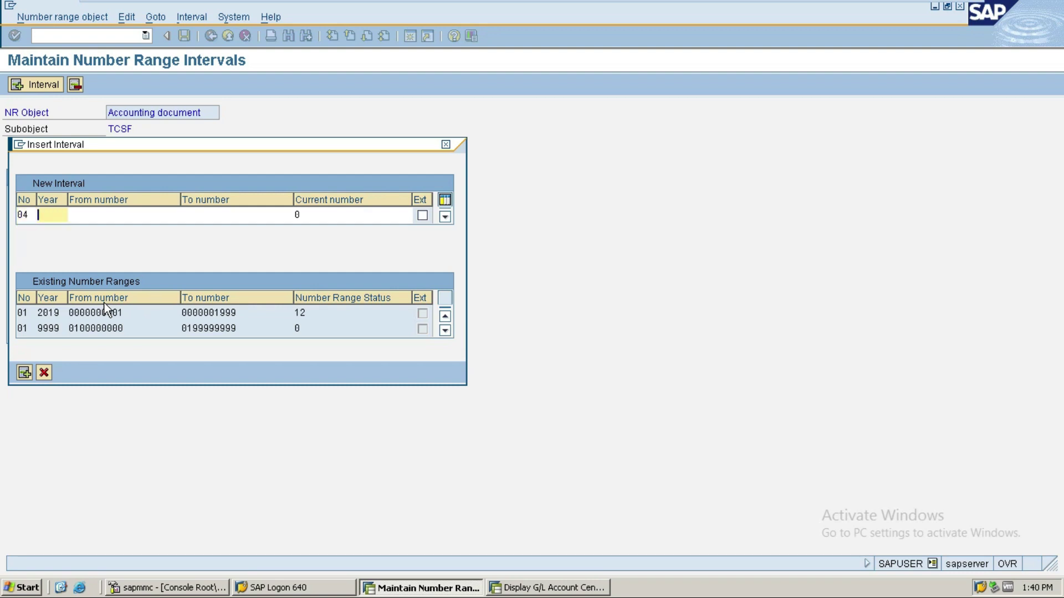
text(2020)
key(Tab)
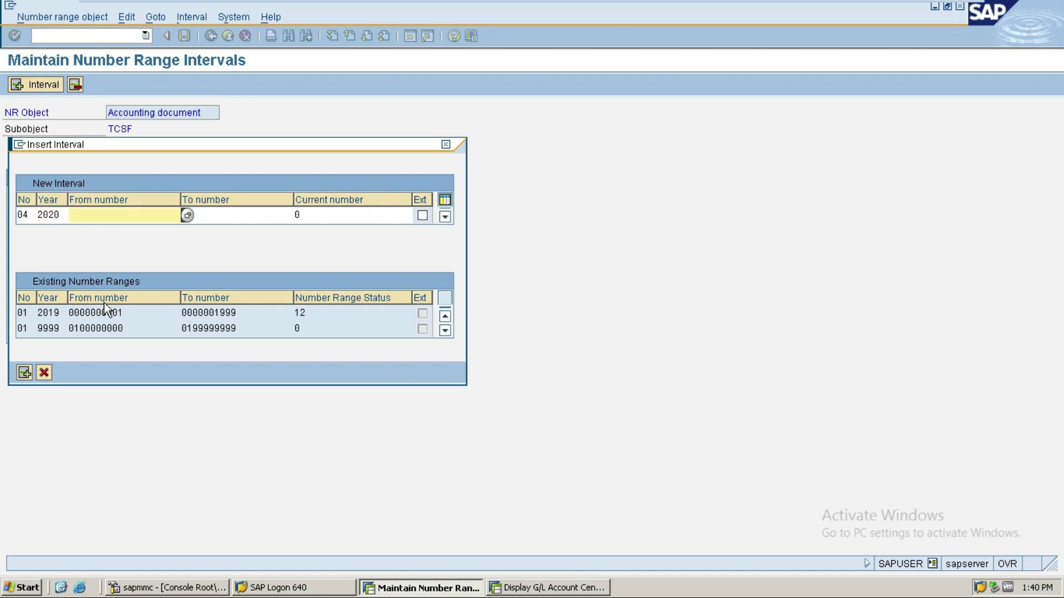
text(P)
key(BackSpace)
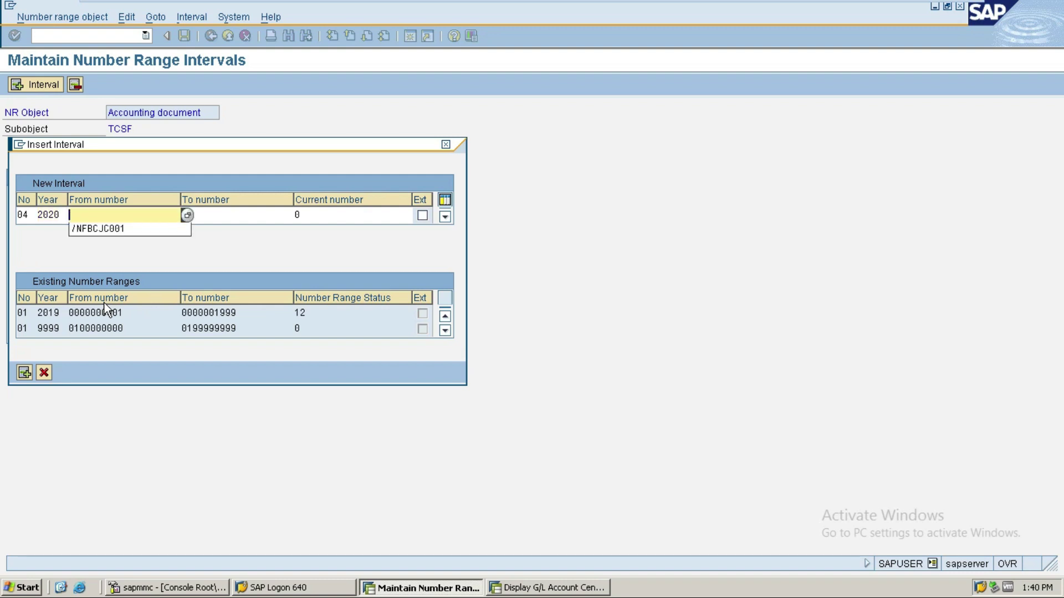
key(F4)
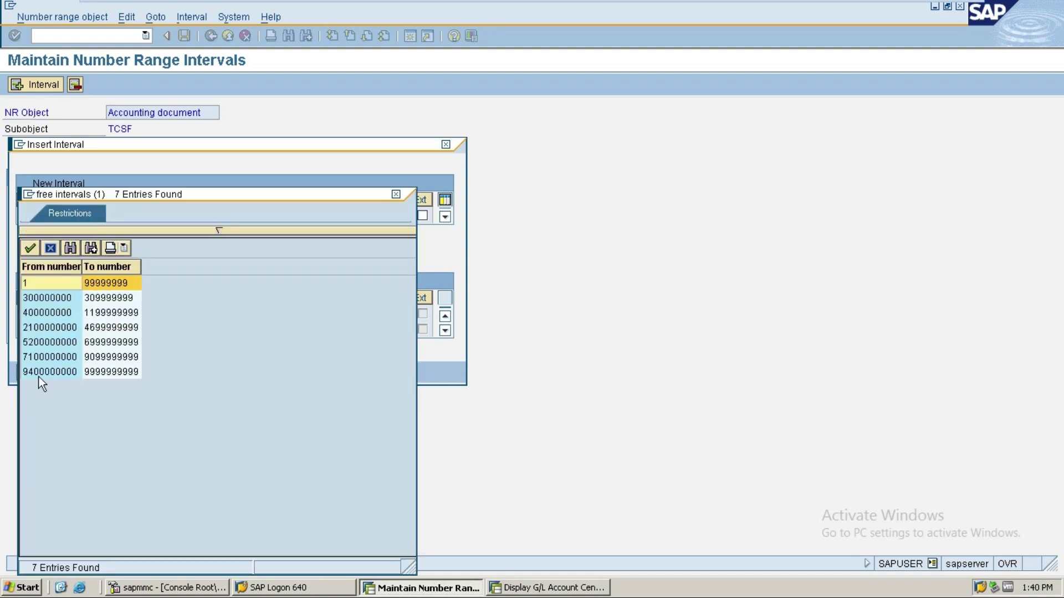
double_click(42, 282)
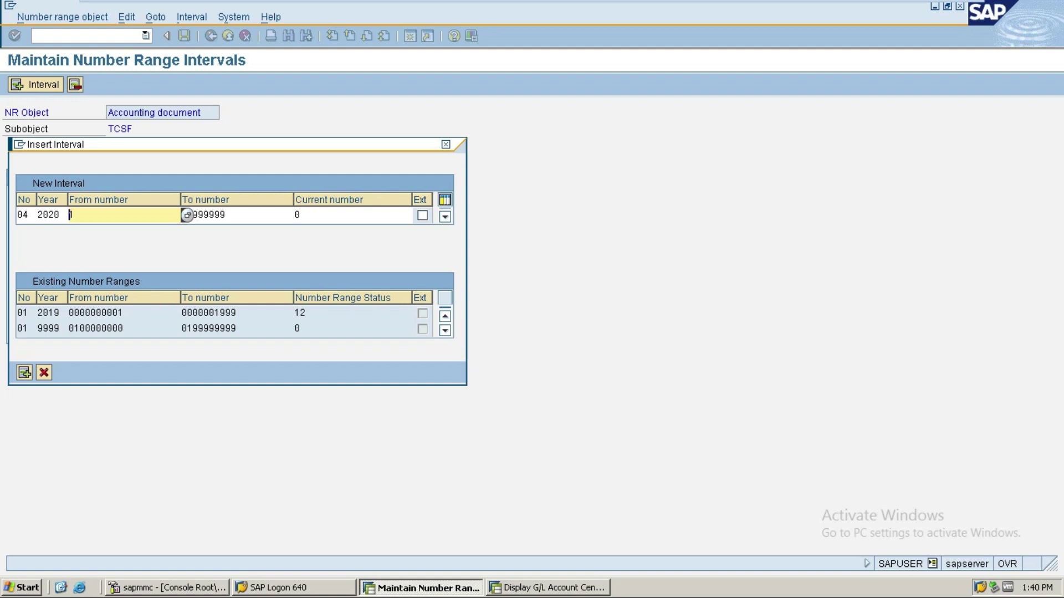
- Set the new interval's To number to 1999, insert it and save the number range intervals
click(230, 215)
key(BackSpace)
key(BackSpace)
key(BackSpace)
key(BackSpace)
key(BackSpace)
key(BackSpace)
key(BackSpace)
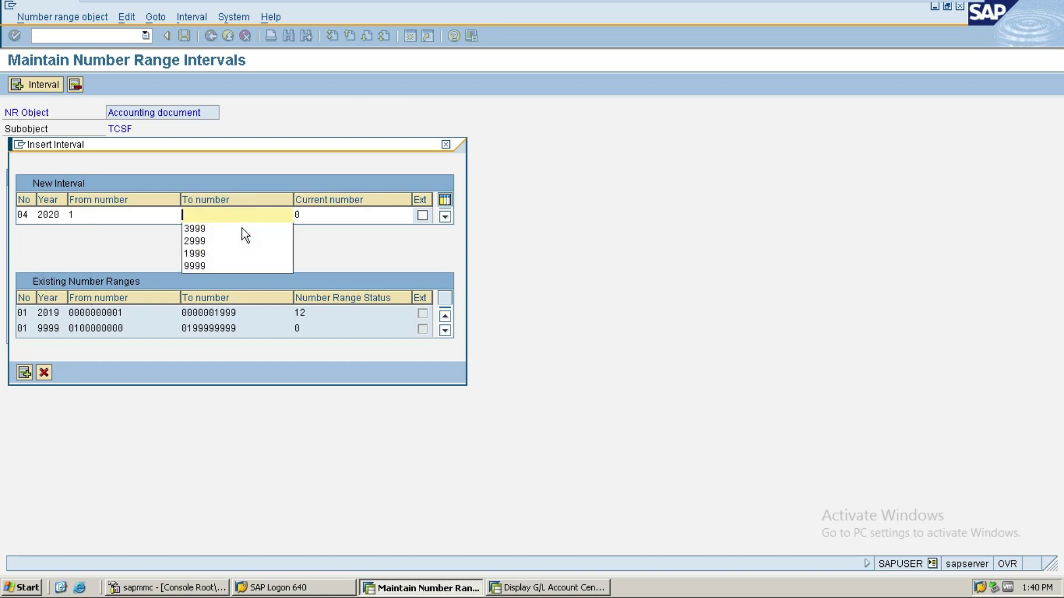
text(19)
click(242, 228)
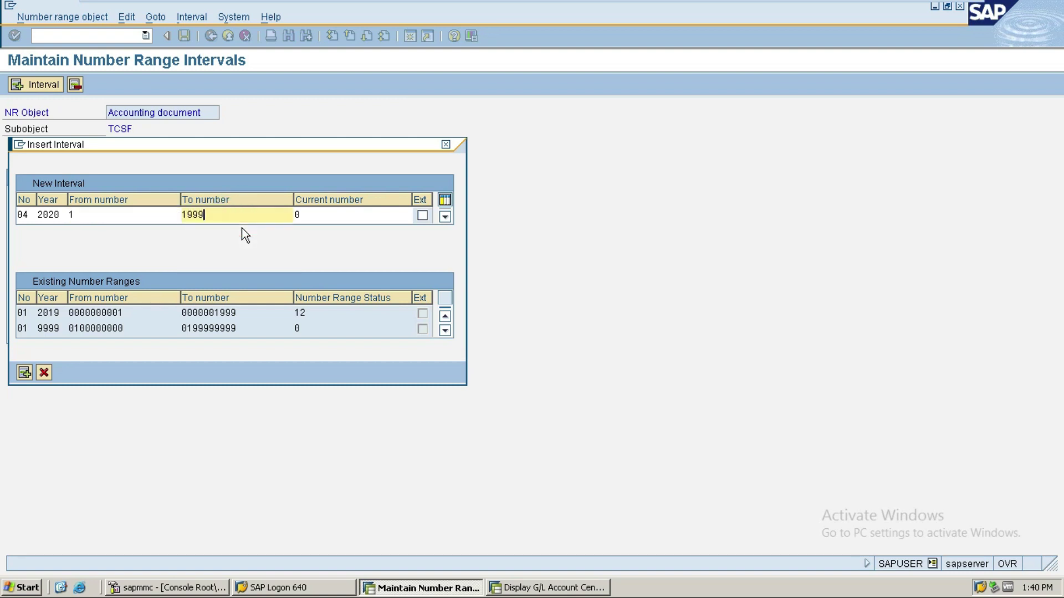
key(Return)
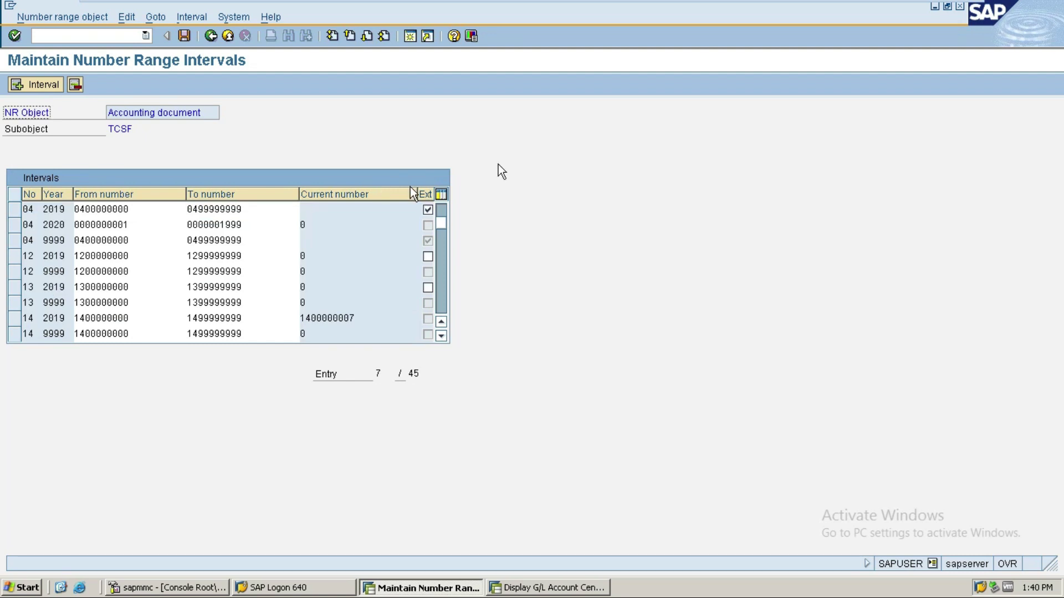
click(184, 36)
click(74, 437)
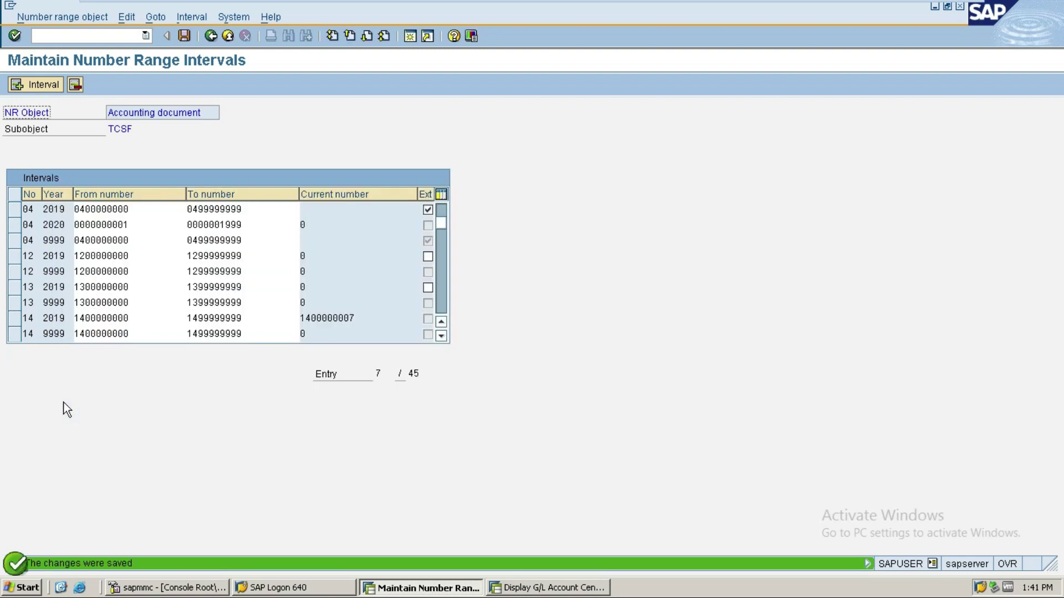
- Switch to Word and highlight topics 11 to 13 in the contents list
click(353, 582)
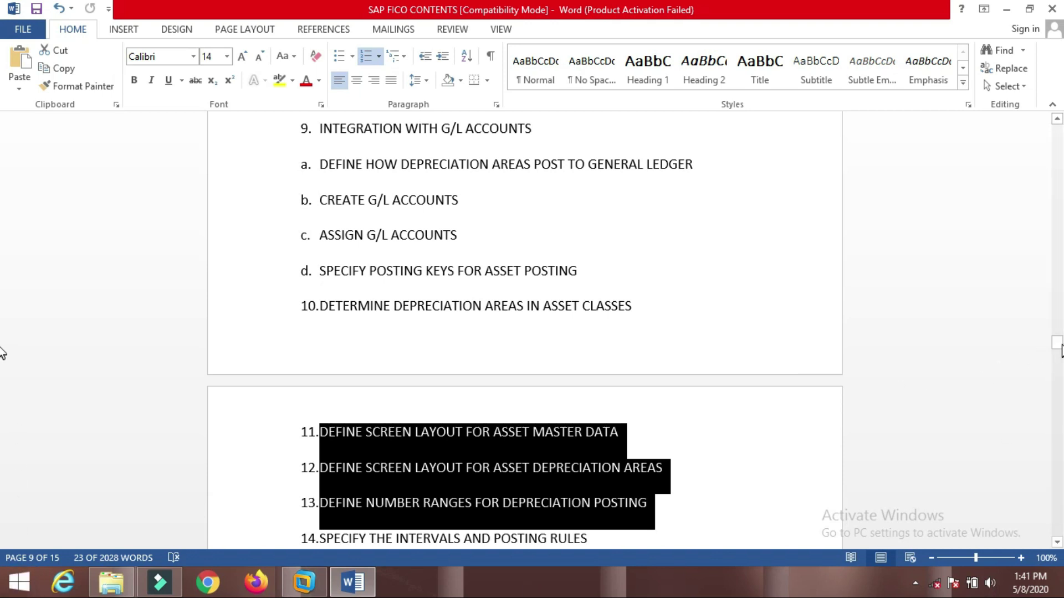
drag(1058, 344, 1058, 343)
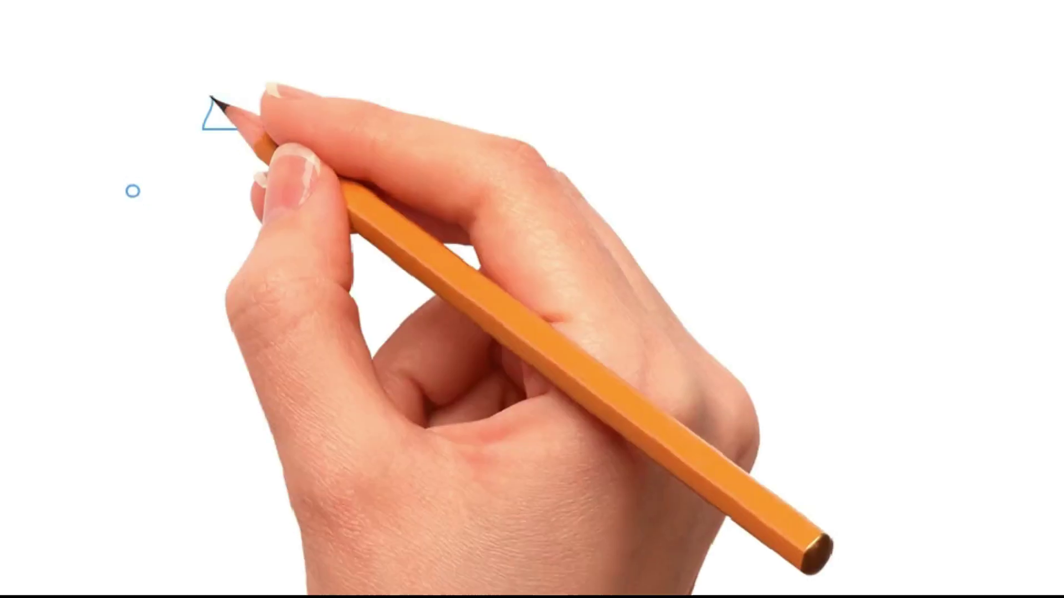